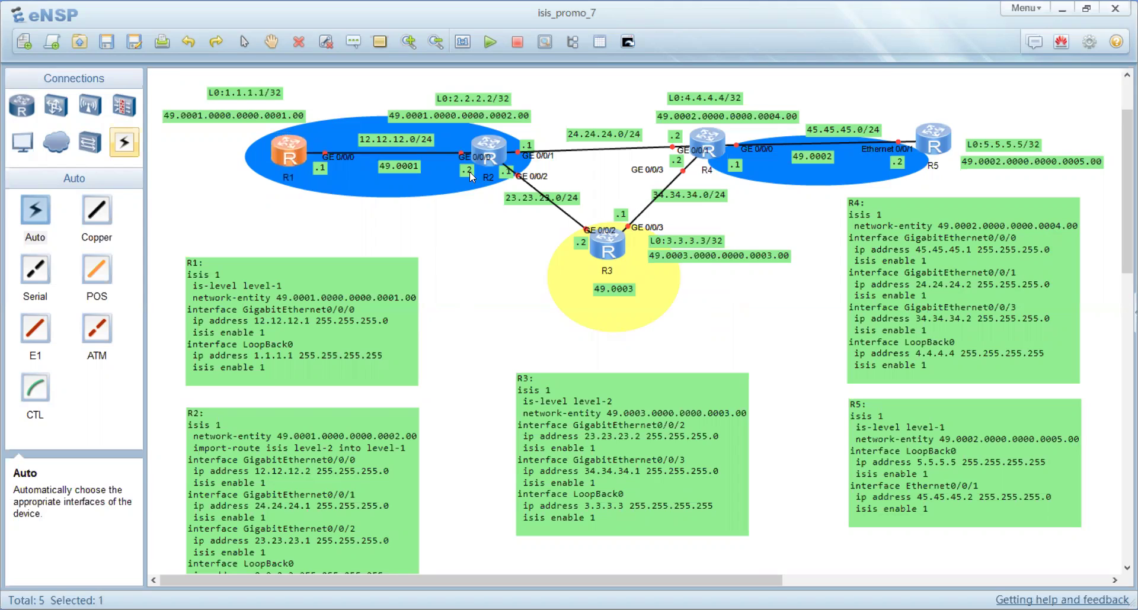
# Reposition router R2, the 49.0001 and 49.0003 area labels, and R2's loopback and network-entity labels to tidy the topology
pyautogui.moveTo(472, 172); pyautogui.dragTo(493, 143)
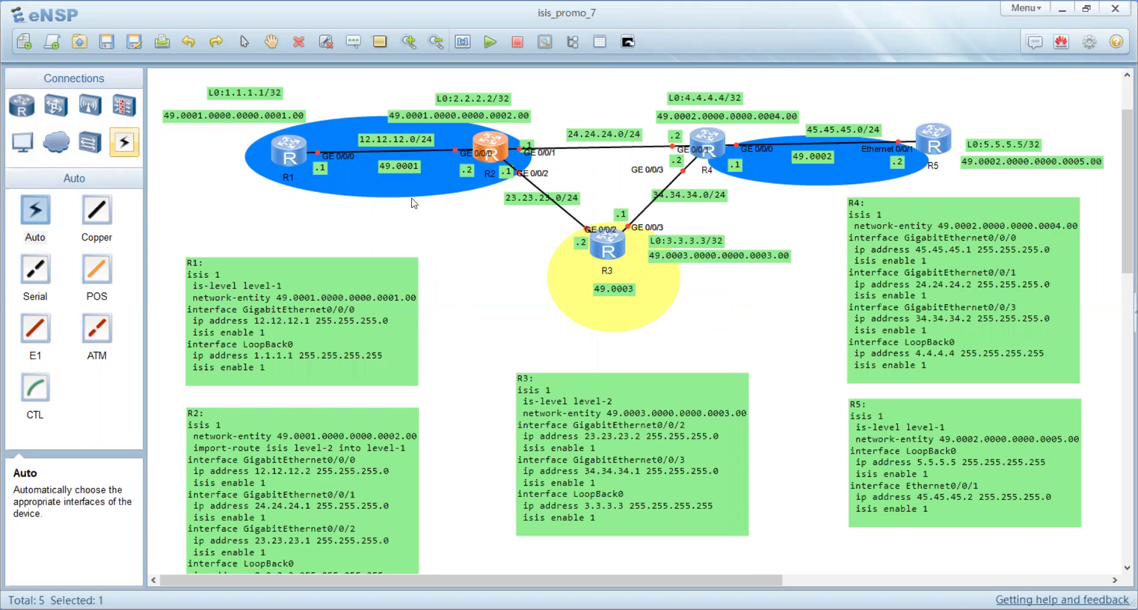
pyautogui.moveTo(396, 166); pyautogui.dragTo(396, 173)
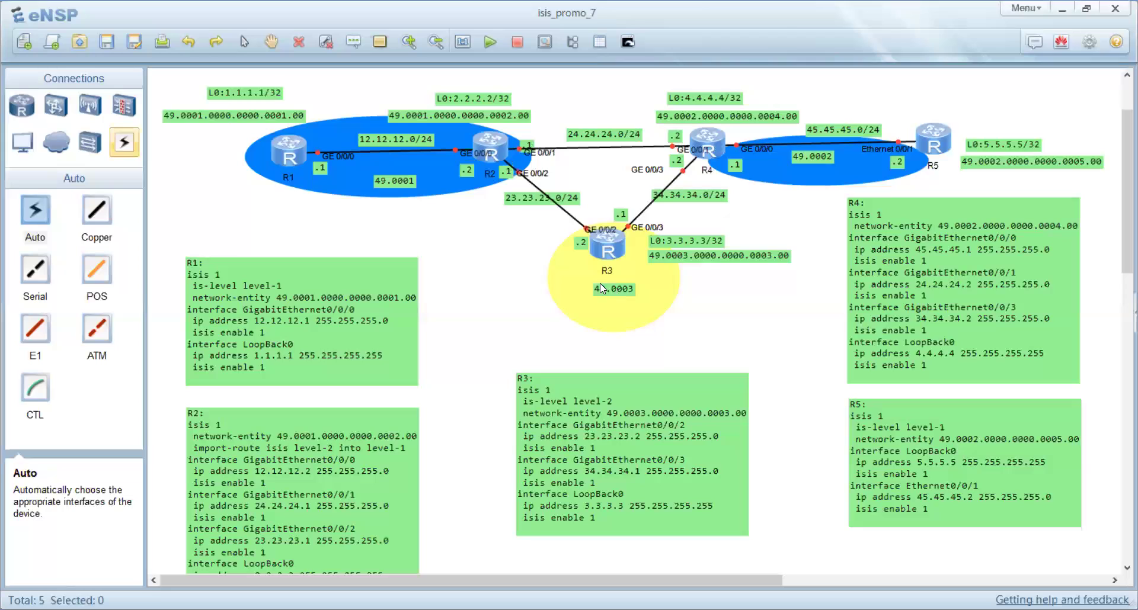
pyautogui.moveTo(616, 290); pyautogui.dragTo(619, 308)
pyautogui.moveTo(478, 97); pyautogui.dragTo(367, 113)
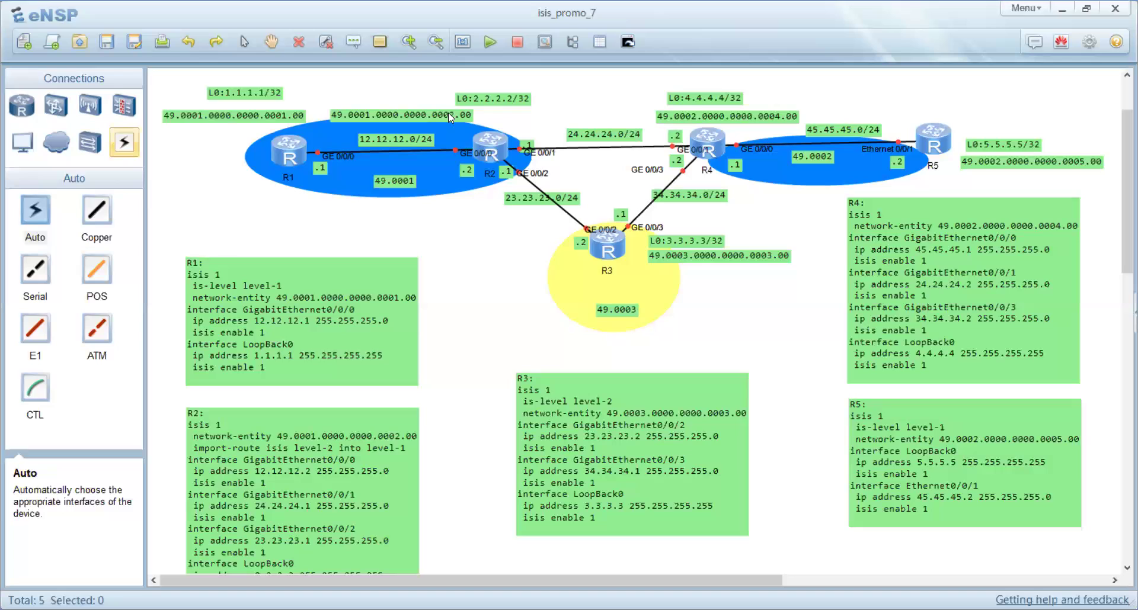
pyautogui.moveTo(416, 114); pyautogui.dragTo(502, 120)
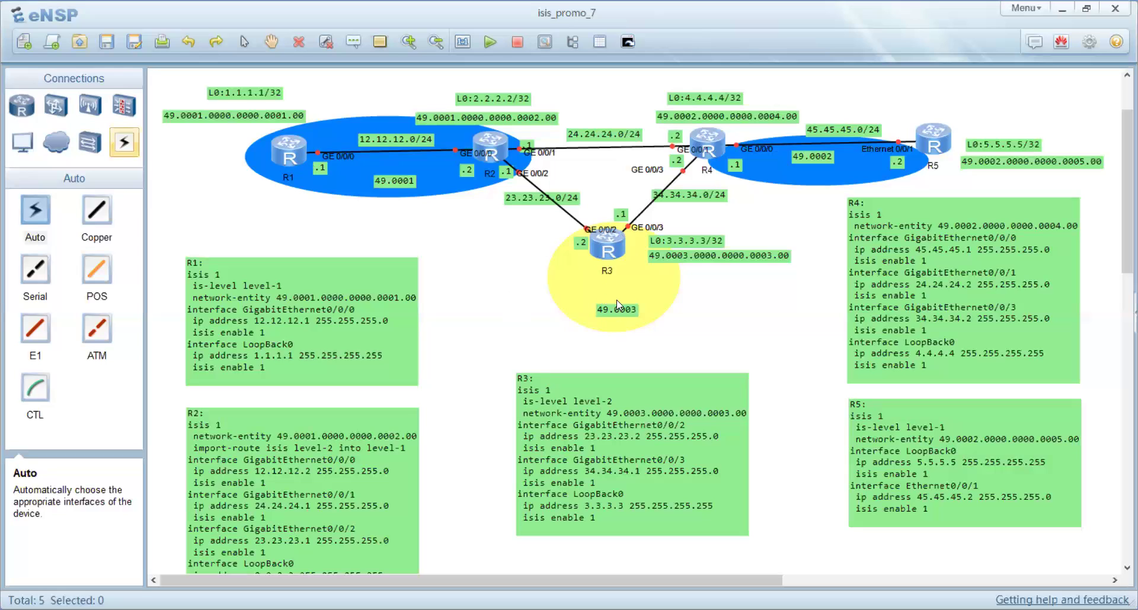
# Select routers R1 to R5 together and start all the devices
pyautogui.click(592, 239)
pyautogui.moveTo(177, 82); pyautogui.dragTo(1108, 341)
pyautogui.click(490, 41)
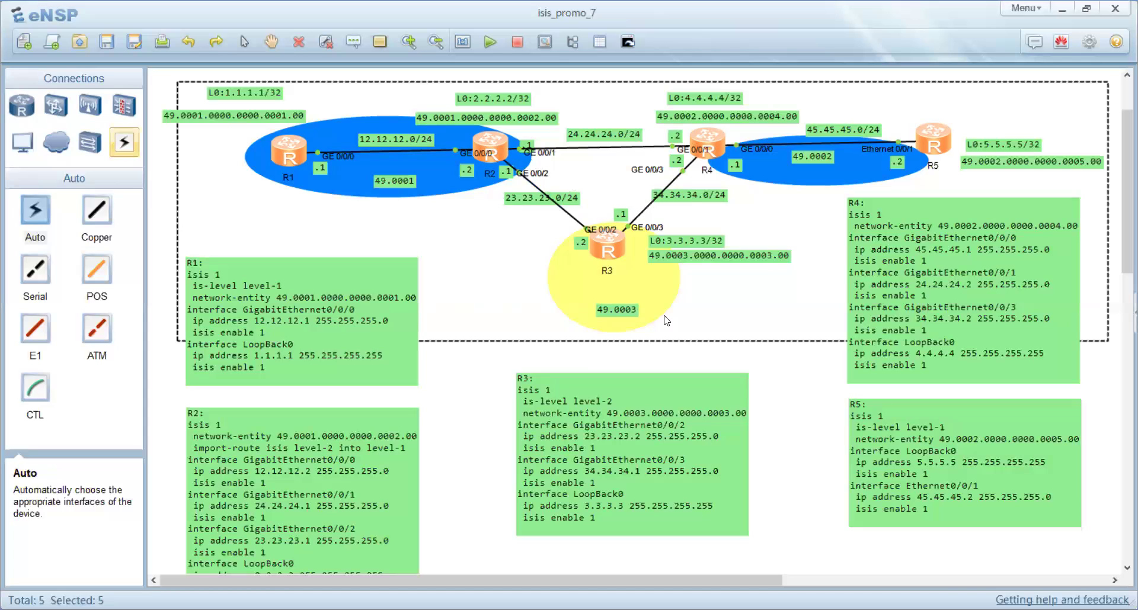
pyautogui.click(691, 342)
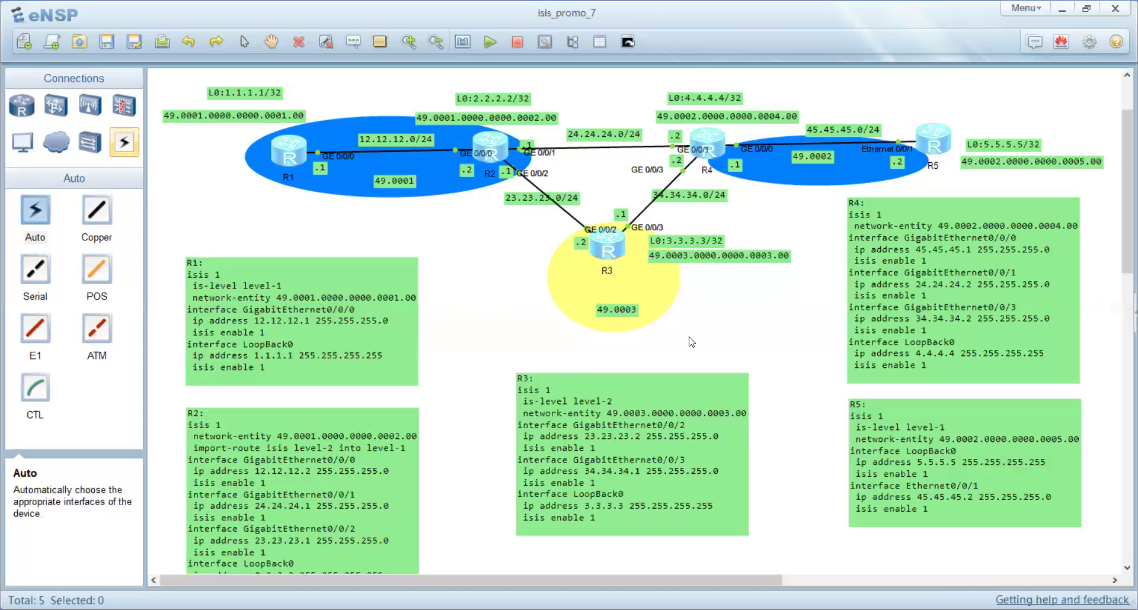
# Open R1's console and display its current configuration
pyautogui.doubleClick(289, 153)
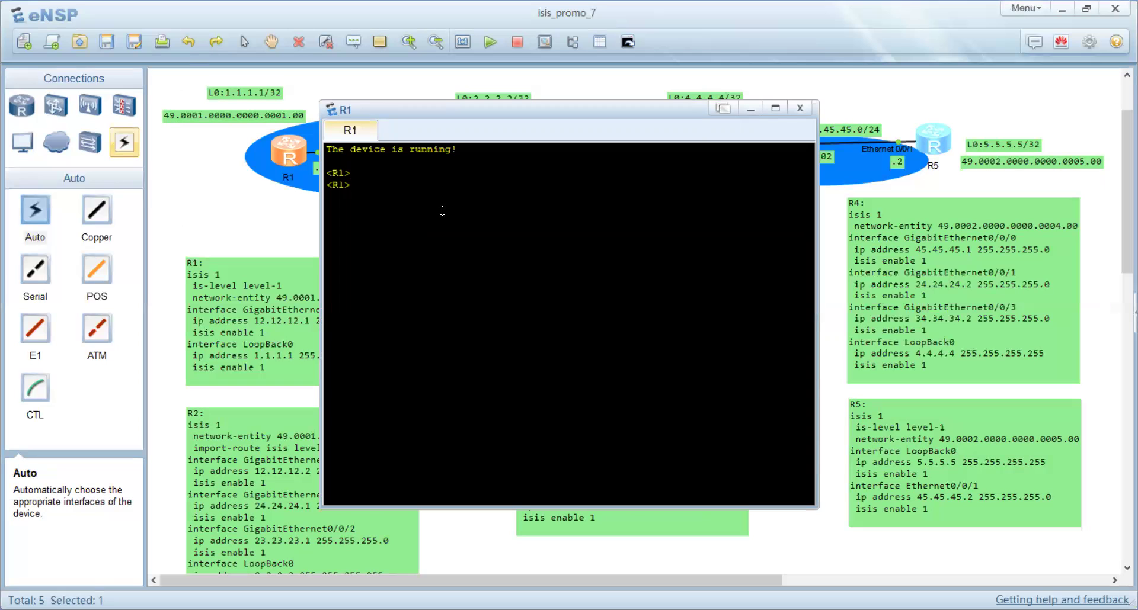
pyautogui.write('dis cu')
pyautogui.press('Tab')
pyautogui.press('Return')
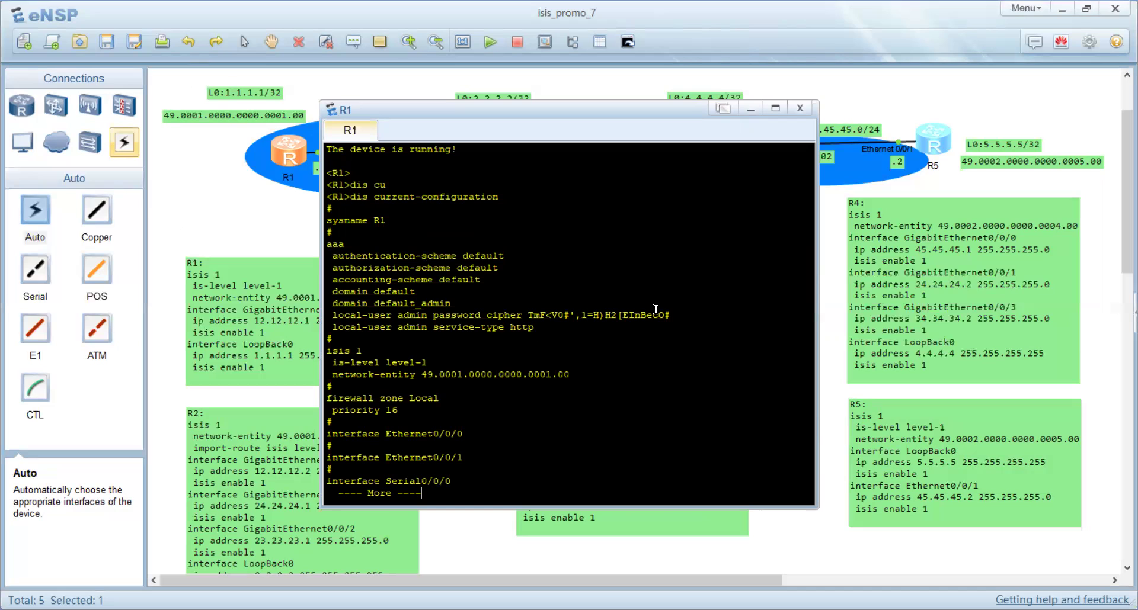
# Maximize R1's console and page through the configuration to examine the IS-IS process and GigabitEthernet0/0/0 settings
pyautogui.click(776, 109)
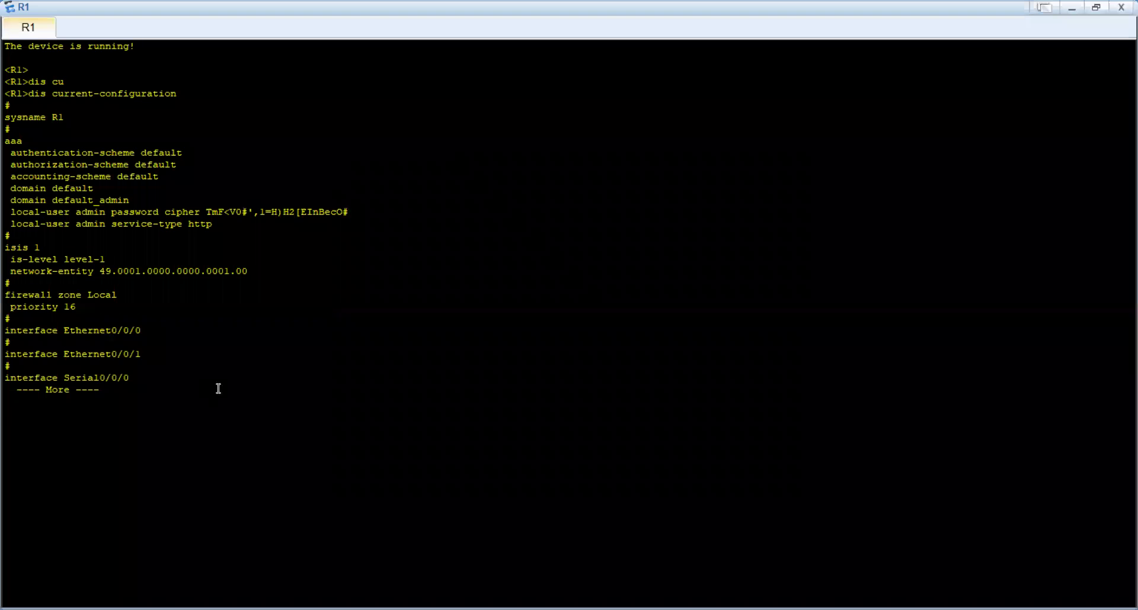
pyautogui.press('Return')
pyautogui.press('Return')
pyautogui.press('Return')
pyautogui.press('Return')
pyautogui.press('Return')
pyautogui.press('Return')
pyautogui.press('Return')
pyautogui.press('Return')
pyautogui.press('Return')
pyautogui.press('Return')
pyautogui.press('Return')
pyautogui.press('Return')
pyautogui.press('Return')
pyautogui.press('Return')
pyautogui.press('Return')
pyautogui.press('Return')
pyautogui.press('Return')
pyautogui.press('Return')
pyautogui.press('Return')
pyautogui.press('Return')
pyautogui.press('Return')
pyautogui.press('Return')
pyautogui.press('Return')
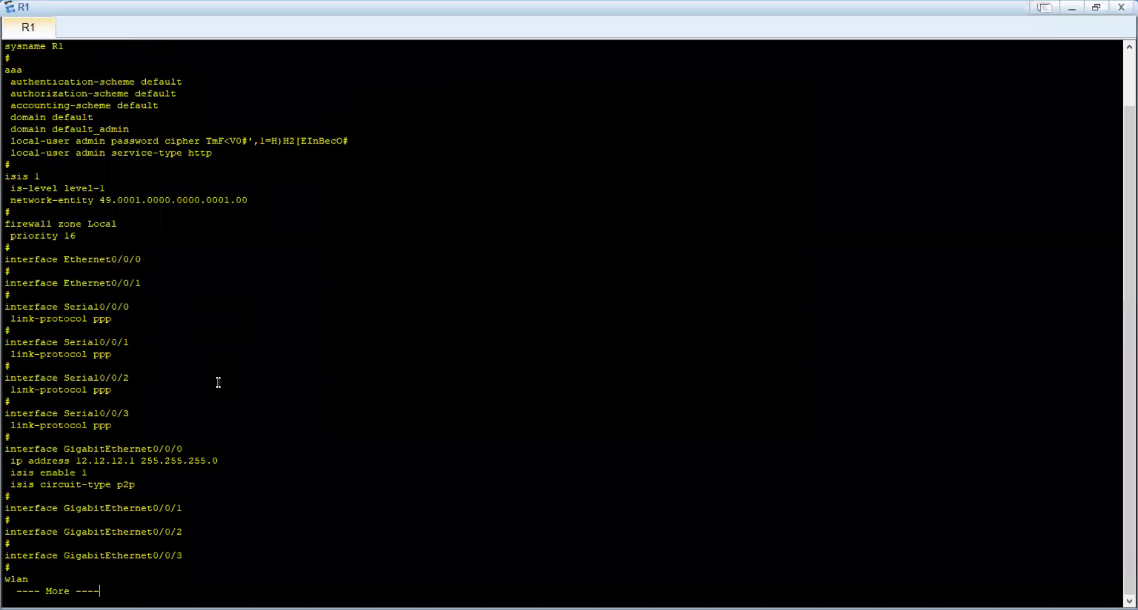
pyautogui.press('Return')
pyautogui.scroll(2, 193, 348)
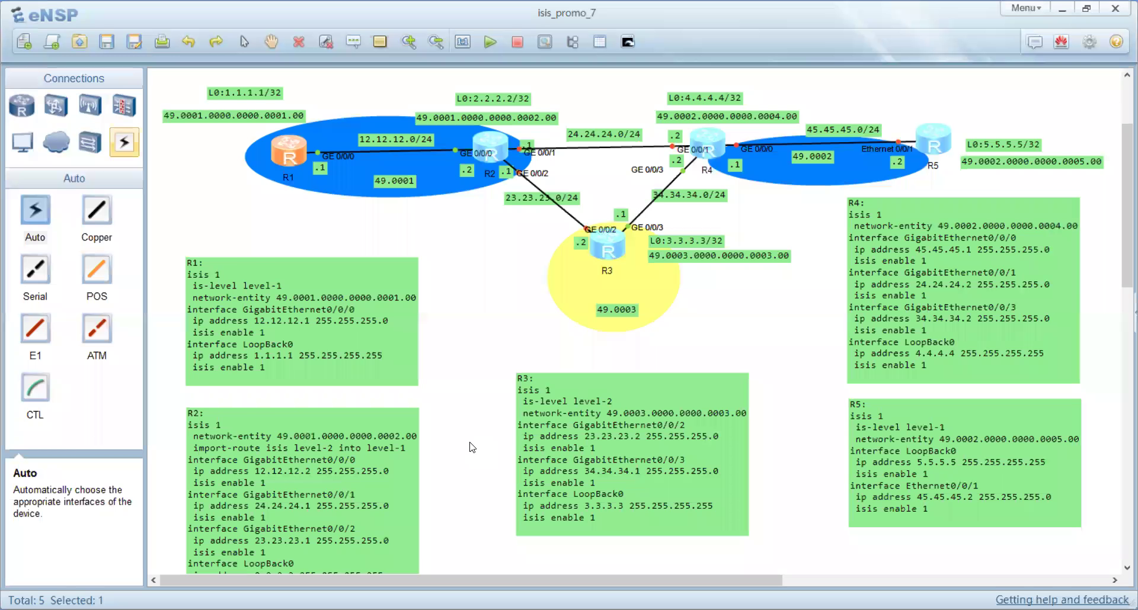
# Return to the topology to view R2's full configuration note, and reopen R1's console to page to the end of its configuration
pyautogui.scroll(-1, 1114, 389)
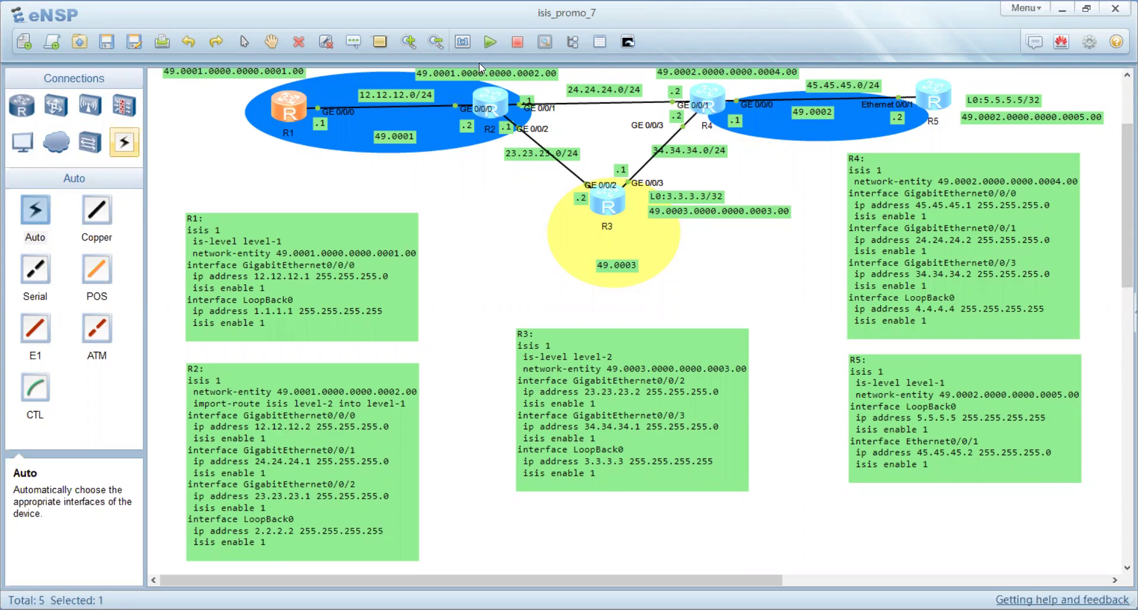
pyautogui.doubleClick(292, 107)
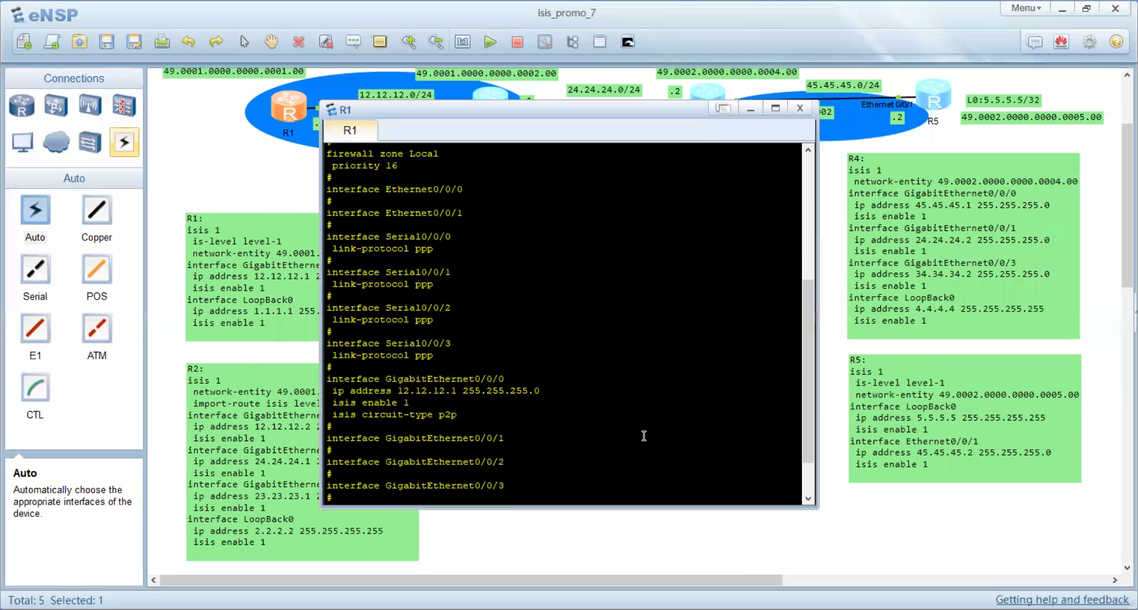
pyautogui.press('space')
pyautogui.press('Return')
pyautogui.press('Return')
pyautogui.press('Return')
pyautogui.press('Return')
pyautogui.press('Return')
pyautogui.press('Return')
pyautogui.press('Return')
pyautogui.press('Return')
pyautogui.press('Return')
pyautogui.press('Return')
pyautogui.press('Return')
pyautogui.press('Return')
pyautogui.press('Return')
pyautogui.press('Return')
pyautogui.press('Return')
pyautogui.press('Return')
# Enter the system view on R1 and display the IP routing table in enlarged console text
pyautogui.write('sys')
pyautogui.press('Return')
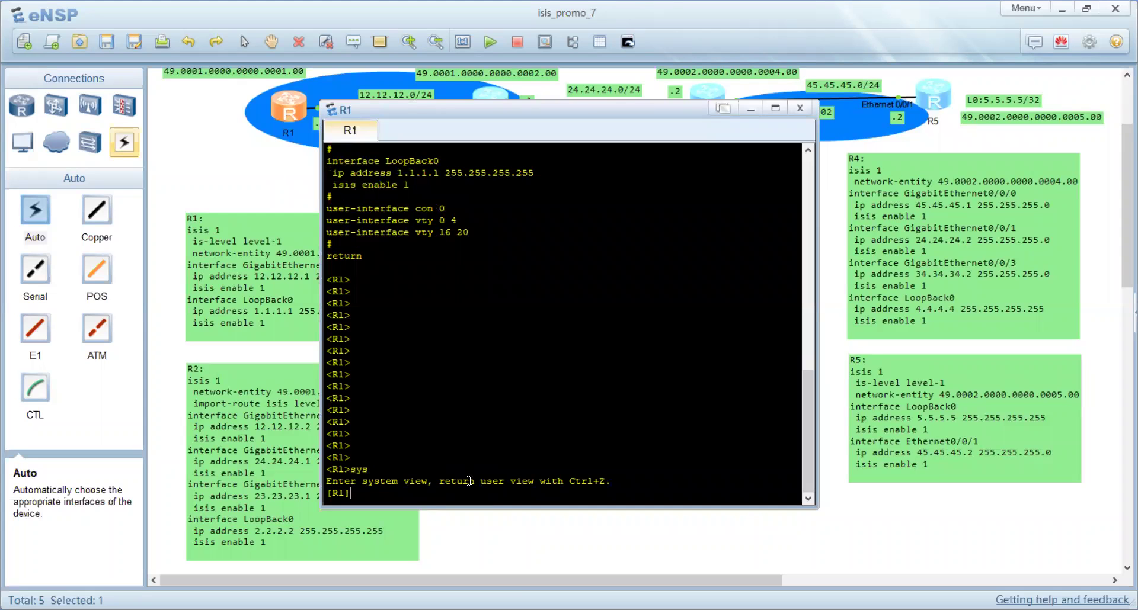
pyautogui.write('dis')
pyautogui.scroll(1, 471, 483)
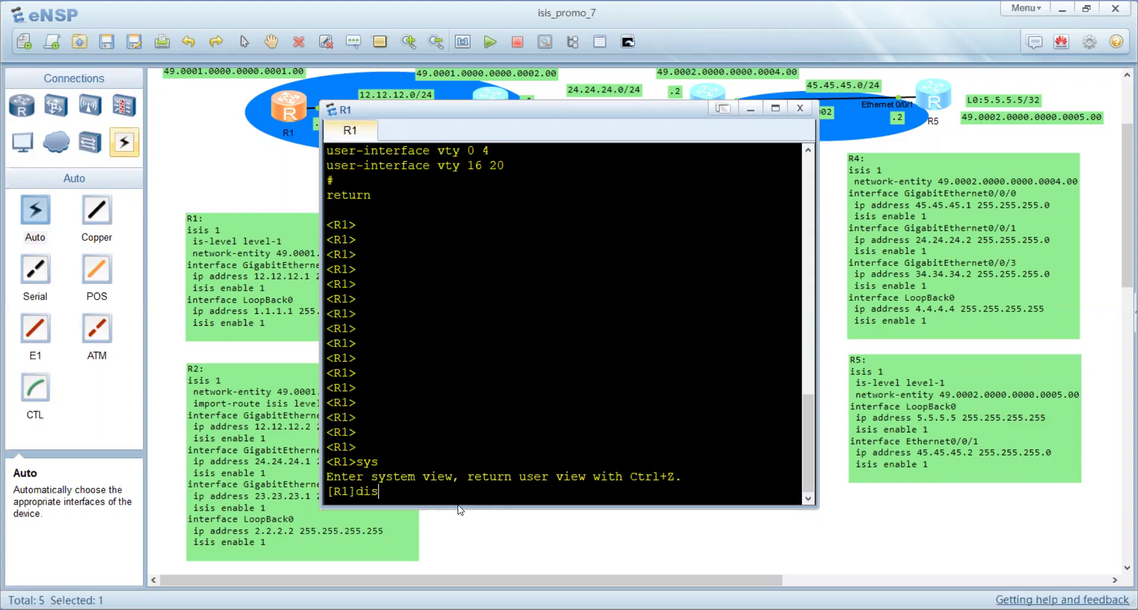
pyautogui.scroll(1, 474, 484)
pyautogui.scroll(3, 475, 485)
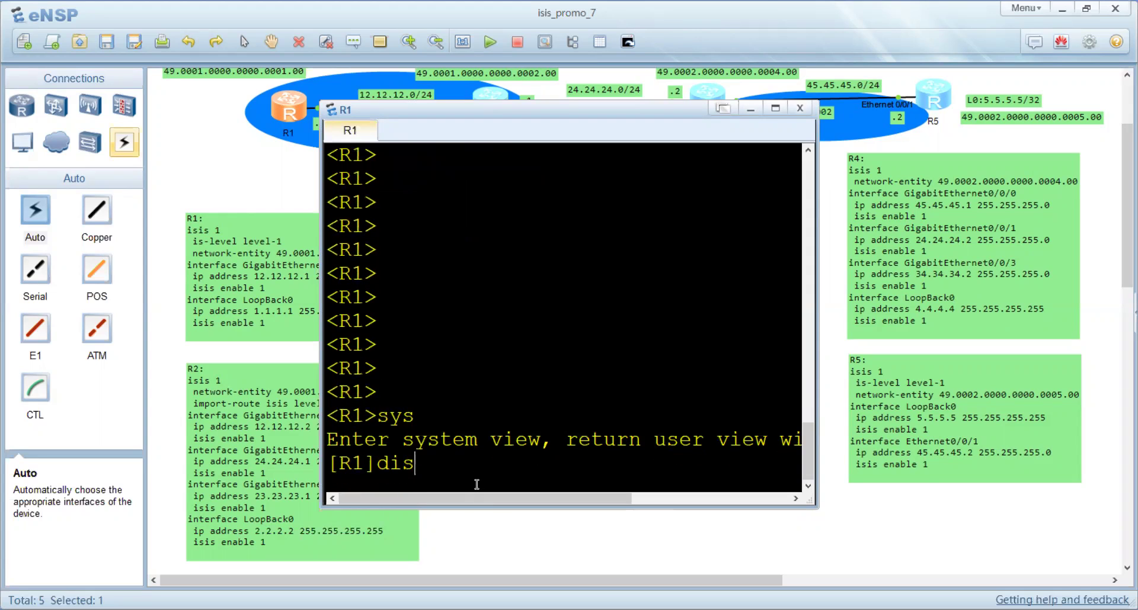
pyautogui.write('i')
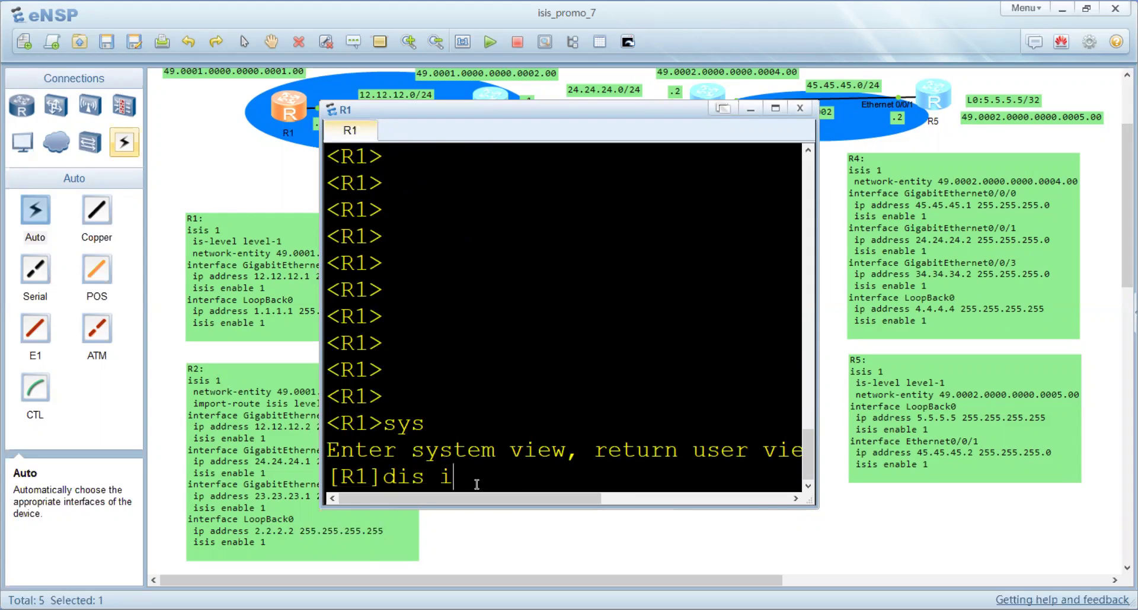
pyautogui.write('p rou')
pyautogui.press('Return')
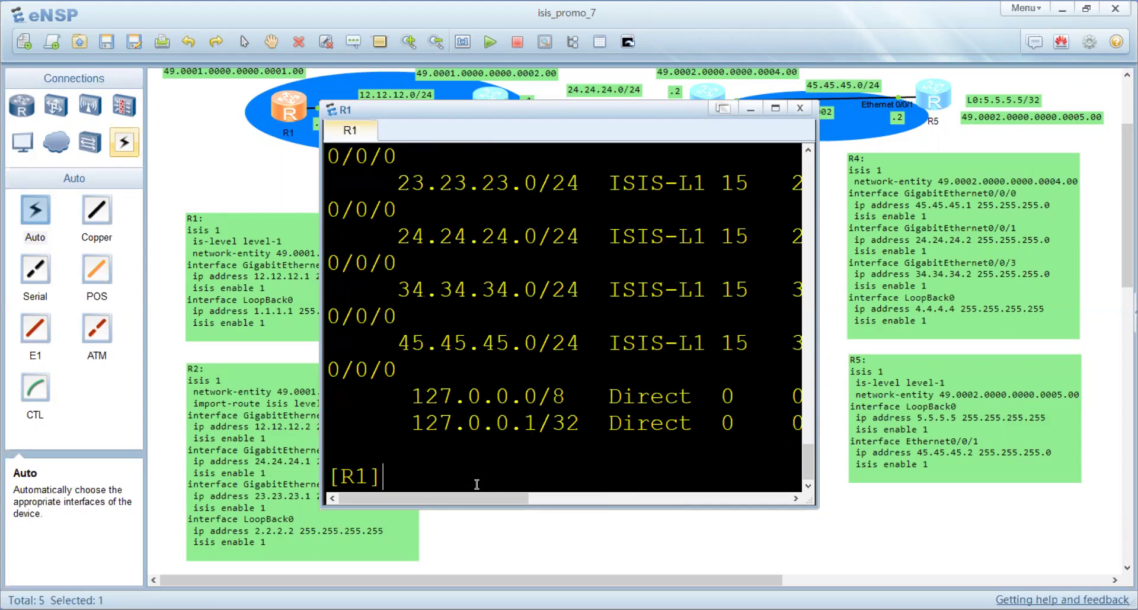
# Examine R1's routing table in the maximized console, highlighting the 0.0.0.0/0 default route entry
pyautogui.click(775, 111)
pyautogui.scroll(2, 719, 213)
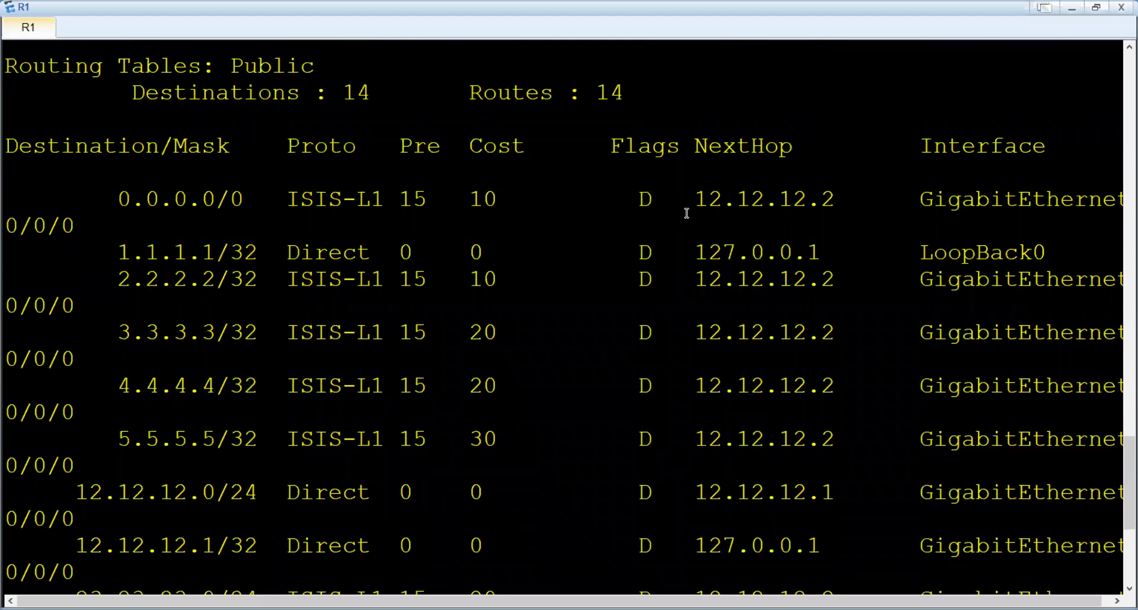
pyautogui.scroll(-2, 686, 213)
pyautogui.scroll(-2, 686, 214)
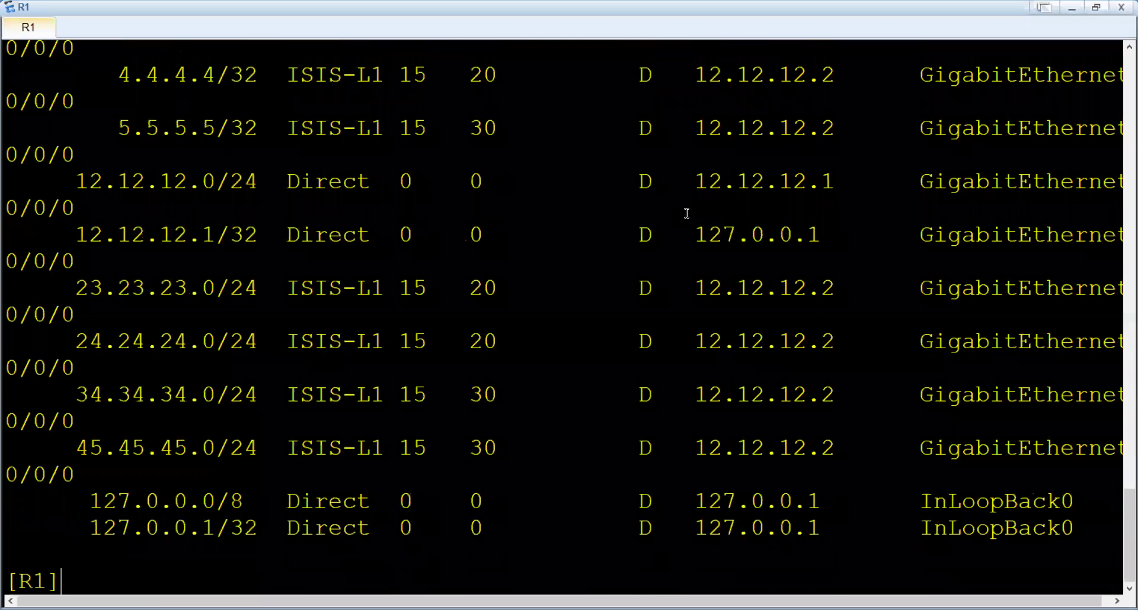
pyautogui.scroll(4, 686, 213)
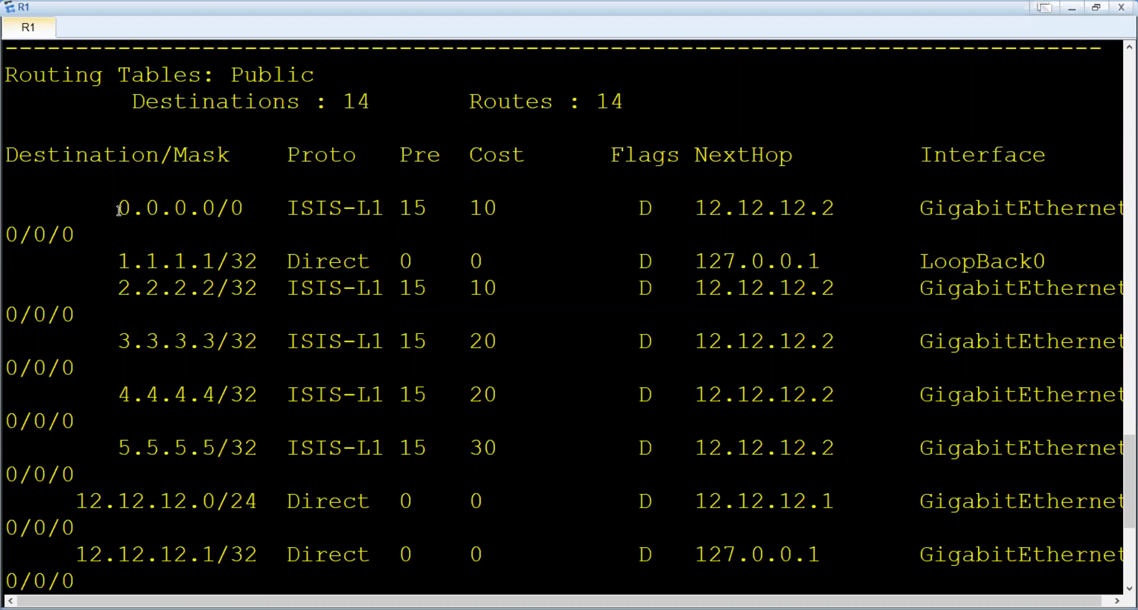
pyautogui.moveTo(119, 210); pyautogui.dragTo(501, 214)
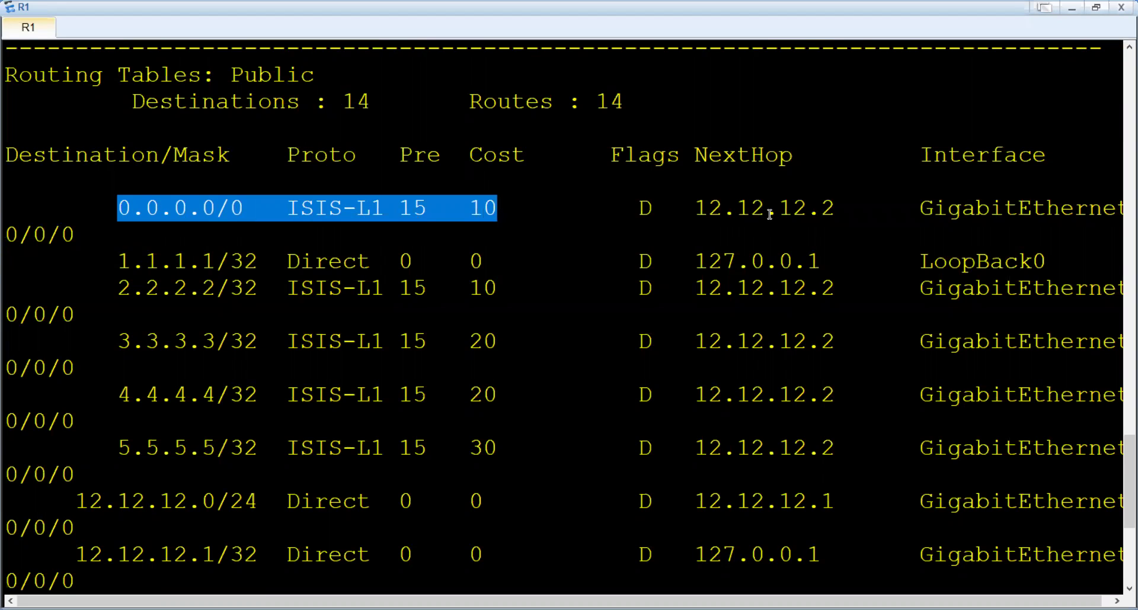
pyautogui.scroll(-1, 772, 213)
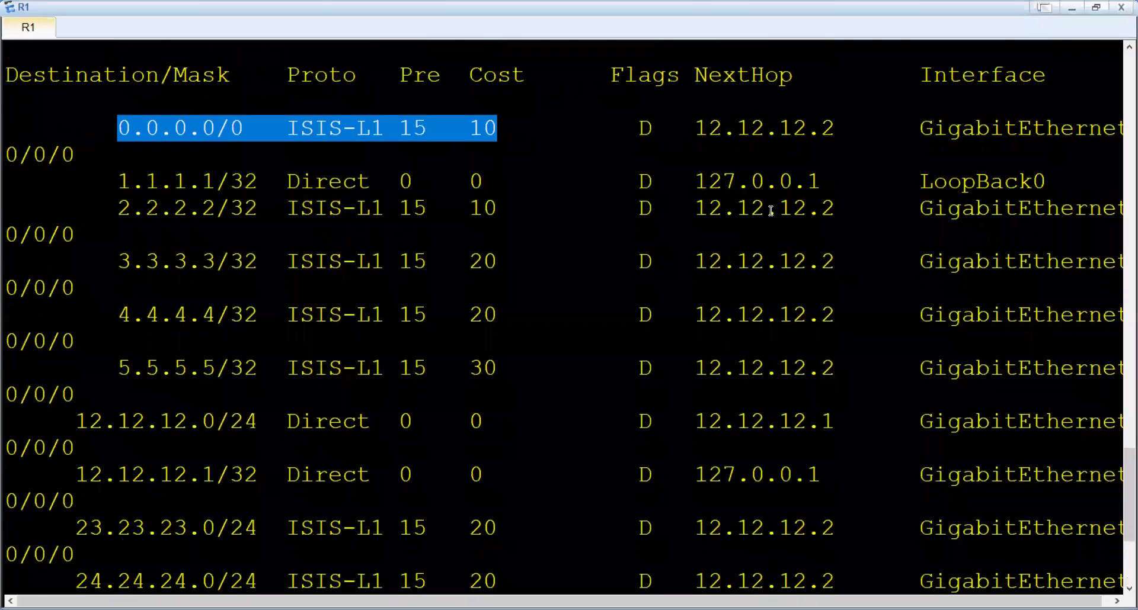
pyautogui.scroll(1, 188, 209)
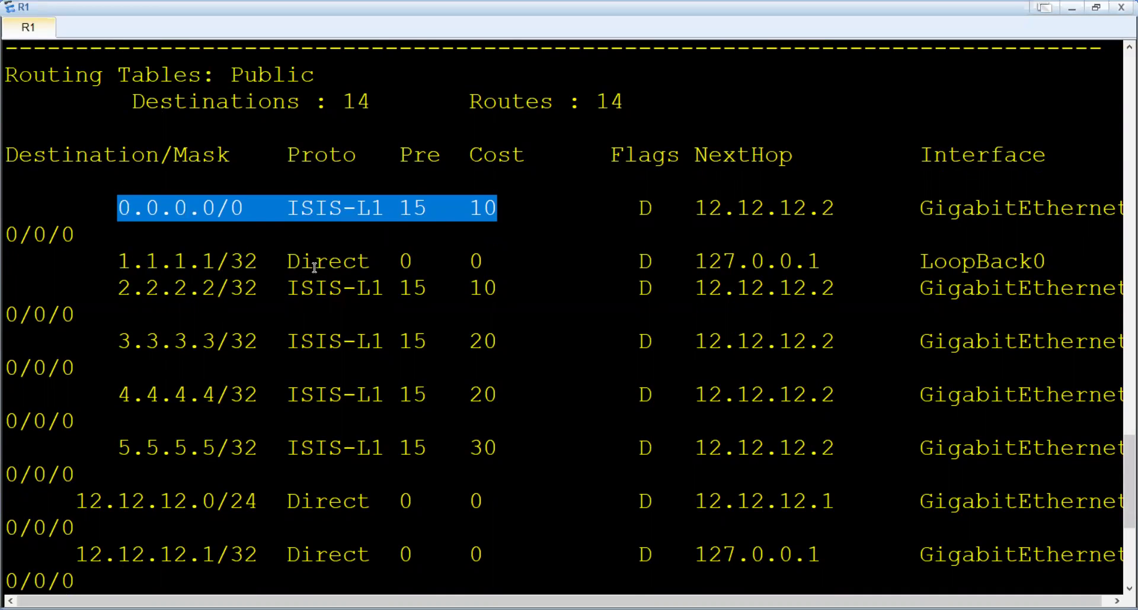
# Highlight the ISIS-L1 routes from 23.23.23.0/24 to 45.45.45.0/24 and the loopback routes from 2.2.2.2/32 to 5.5.5.5/32
pyautogui.scroll(-3, 317, 296)
pyautogui.scroll(-2, 319, 298)
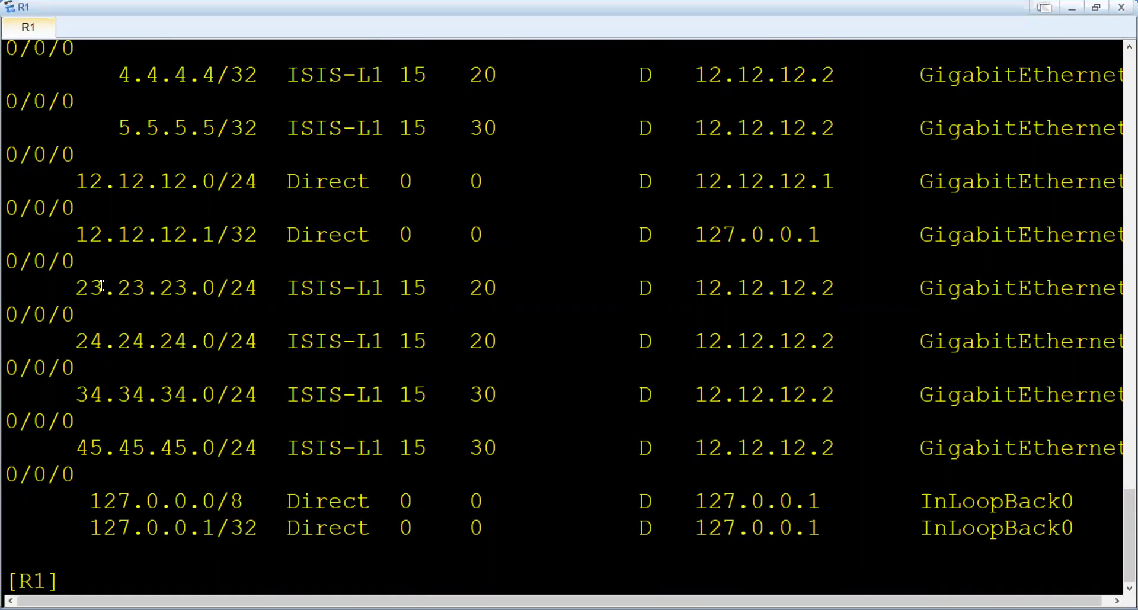
pyautogui.moveTo(80, 292); pyautogui.dragTo(602, 459)
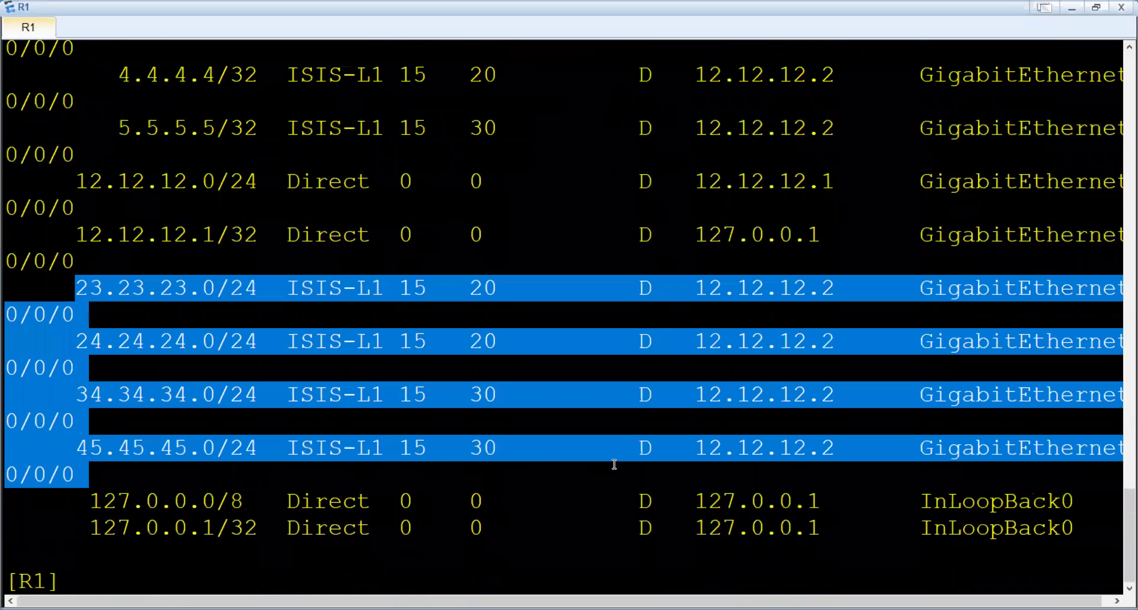
pyautogui.scroll(2, 602, 459)
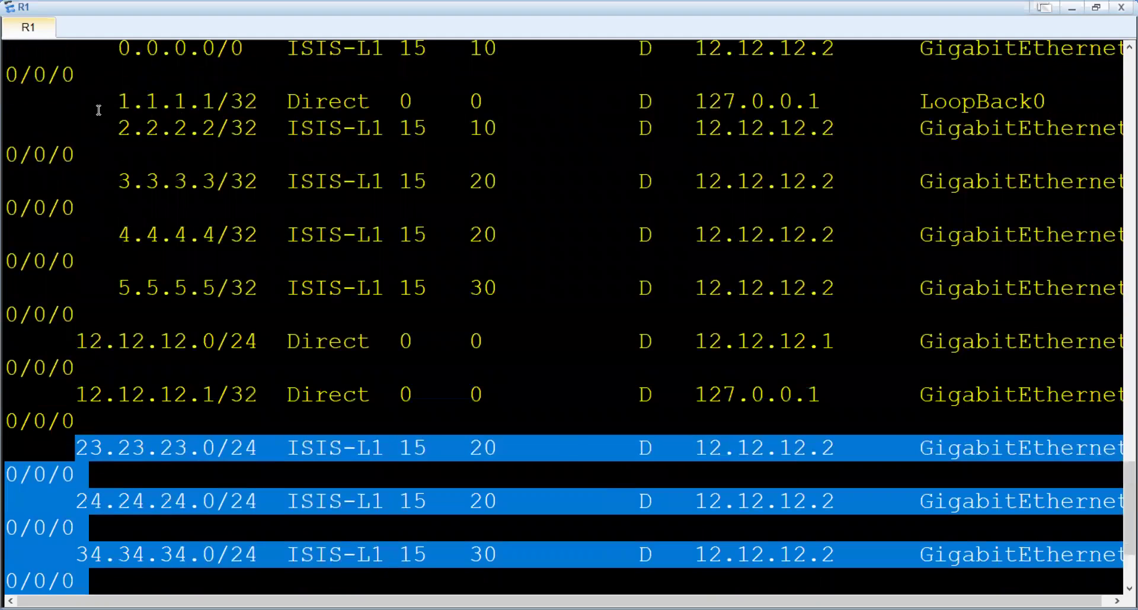
pyautogui.moveTo(108, 127); pyautogui.dragTo(442, 296)
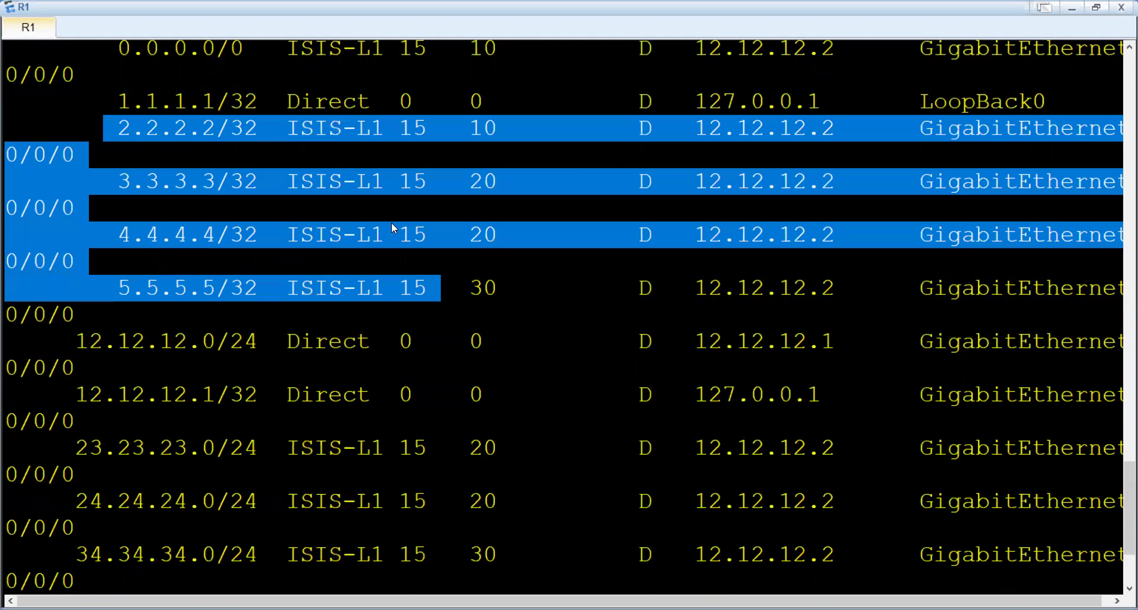
pyautogui.scroll(1, 391, 222)
pyautogui.scroll(2, 214, 222)
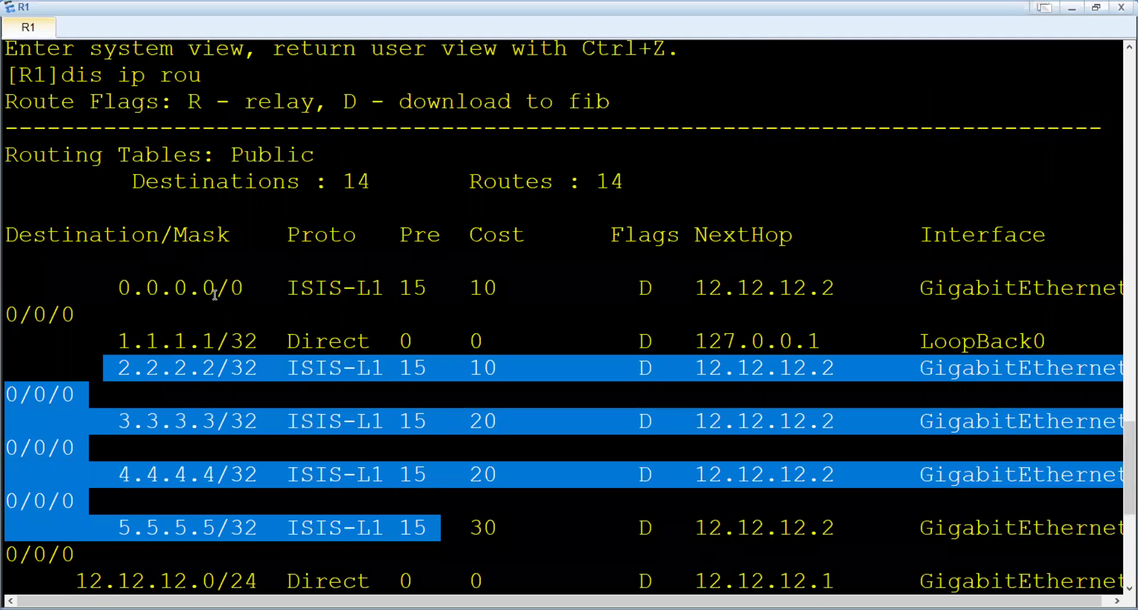
# Examine R1's directly connected 12.12.12.0/24 route and compare it with the rest of the routing table
pyautogui.click(110, 339)
pyautogui.scroll(-5, 110, 339)
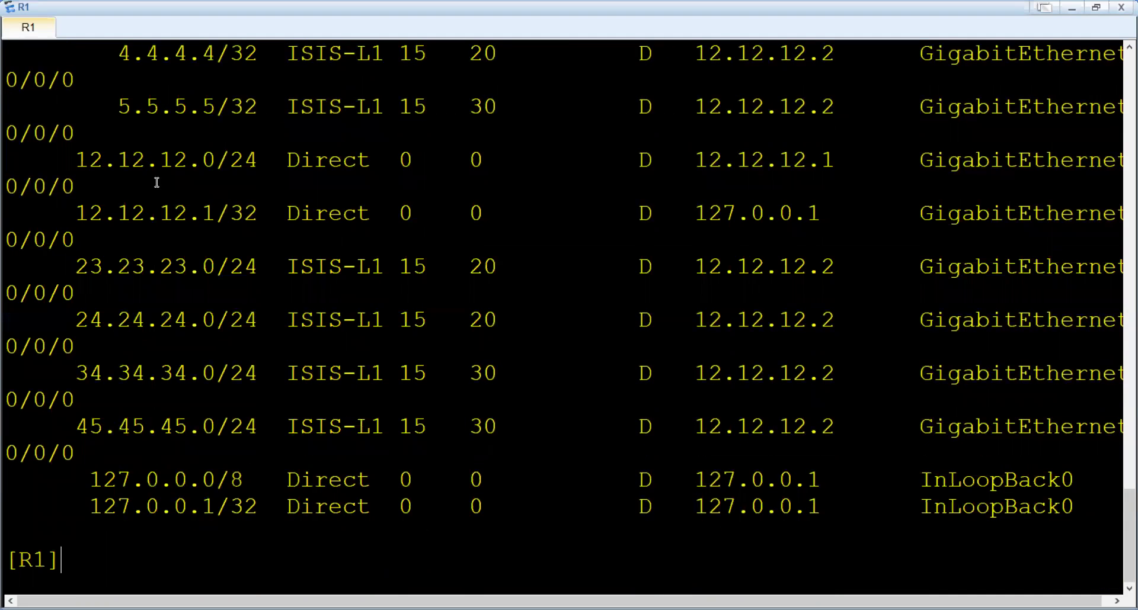
pyautogui.moveTo(77, 161); pyautogui.dragTo(117, 161)
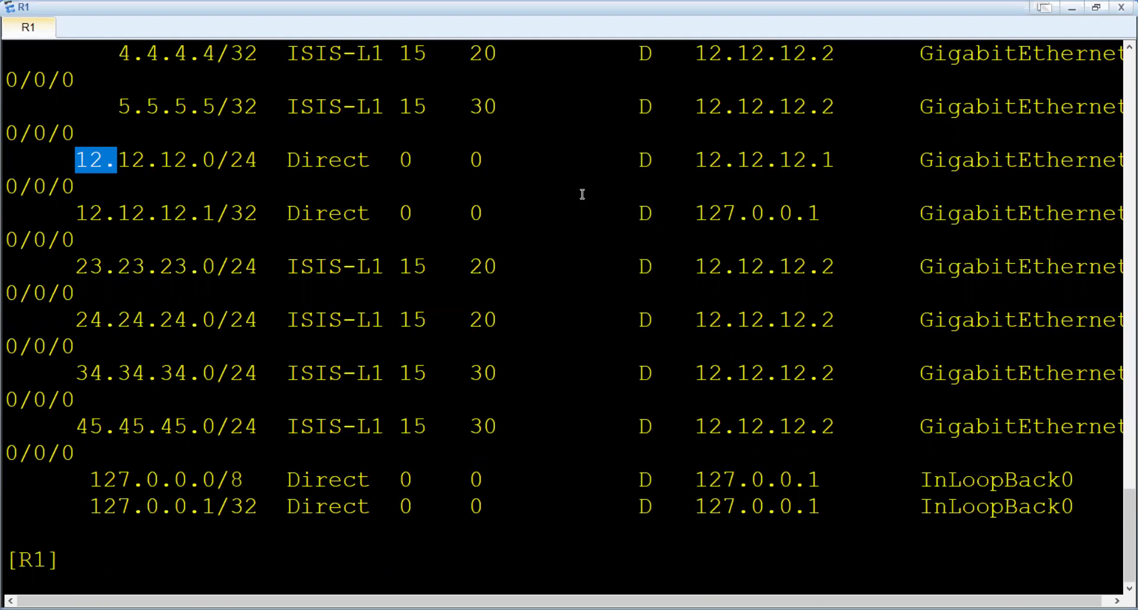
pyautogui.scroll(4, 547, 279)
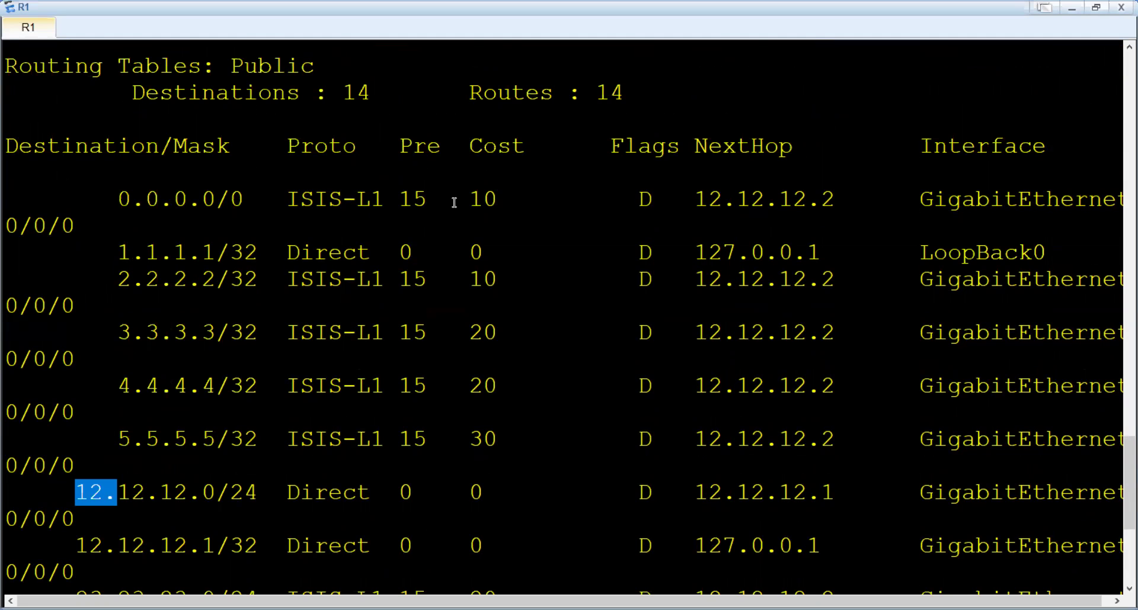
pyautogui.scroll(-1, 455, 204)
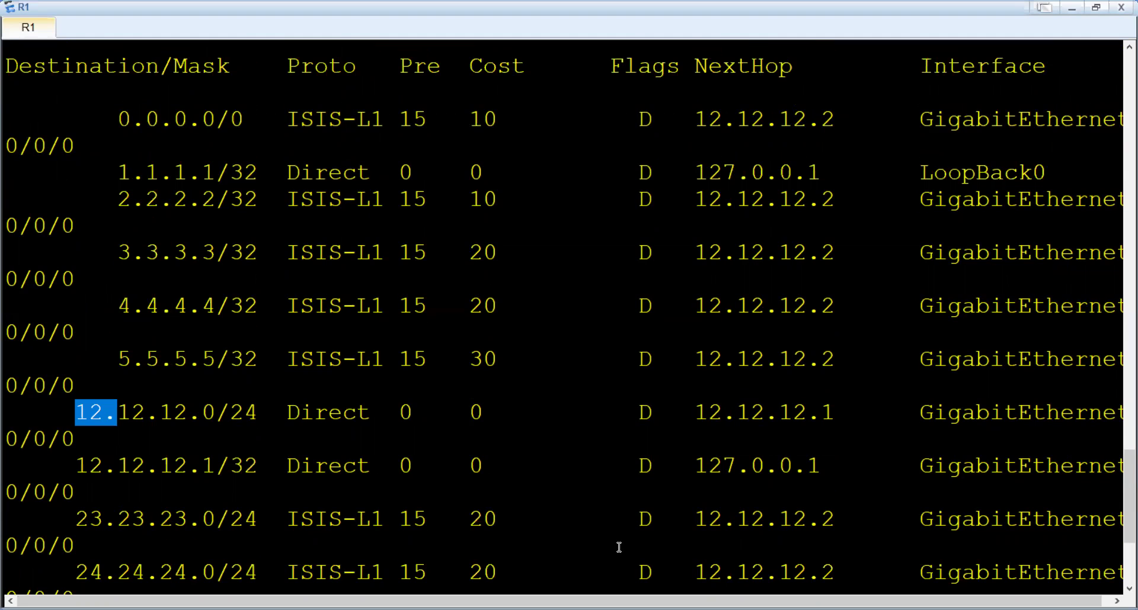
pyautogui.scroll(-3, 560, 574)
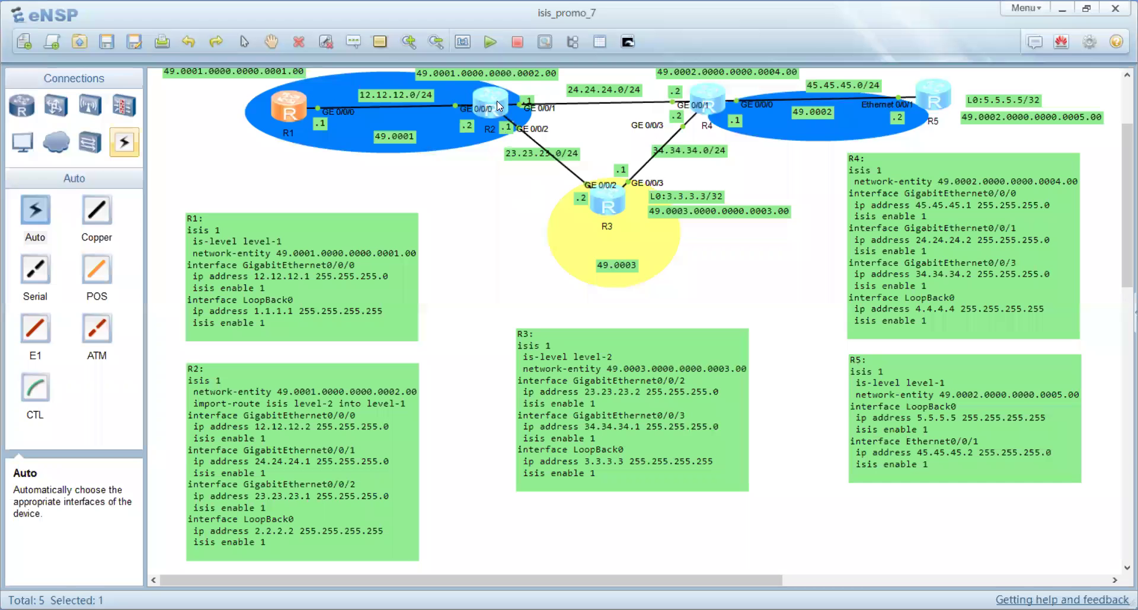
# Open R2's console, enlarge its text, and display the IP routing table with dis ip rou
pyautogui.doubleClick(500, 107)
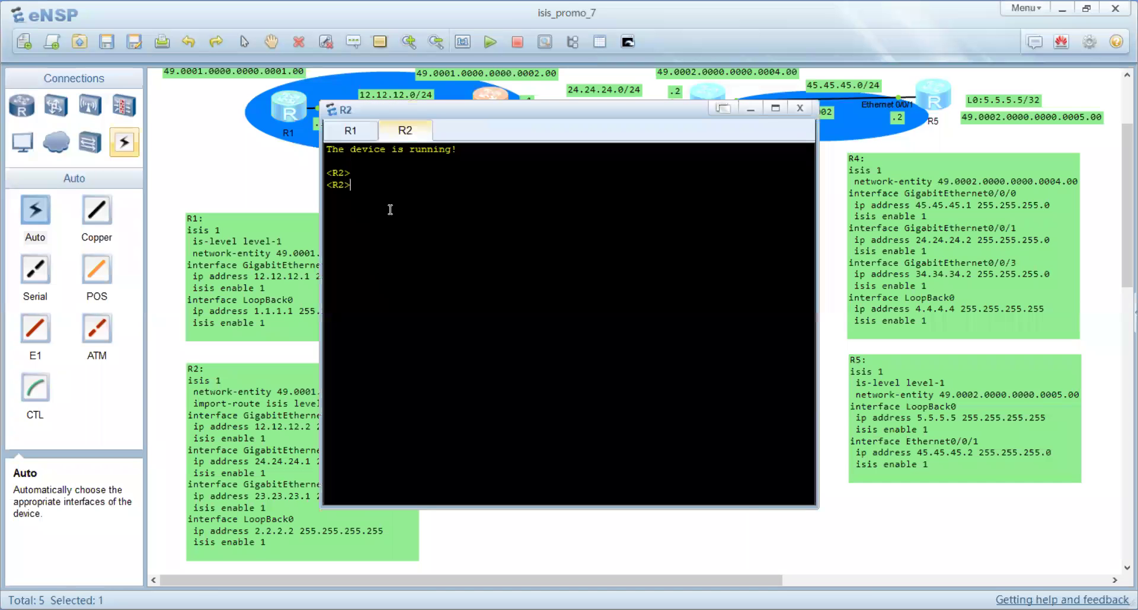
pyautogui.write('dis')
pyautogui.scroll(3, 450, 241)
pyautogui.scroll(1, 456, 253)
pyautogui.write('ip rou')
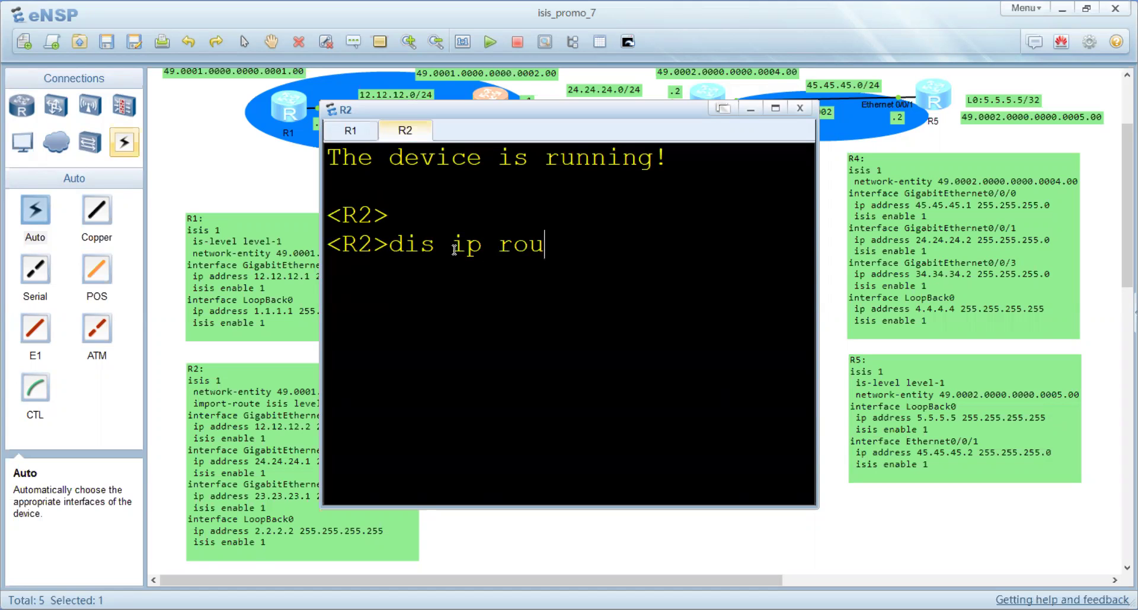
pyautogui.press('Return')
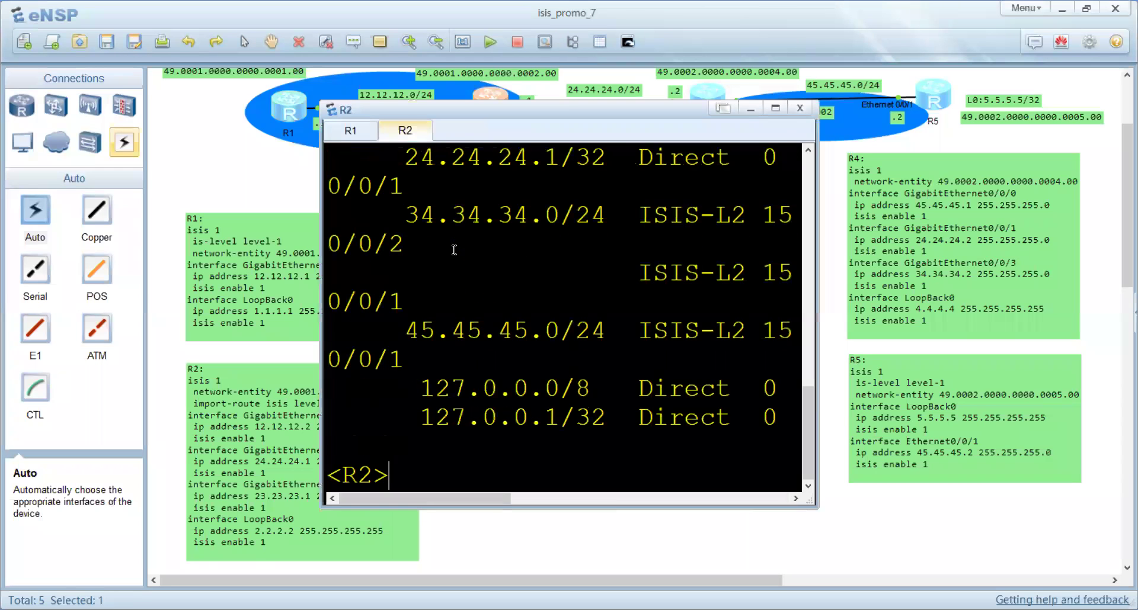
# Examine R2's full routing table in the maximized console, from the 1.1.1.1/32 entry through the 127.0.0.1/32 entry
pyautogui.click(776, 108)
pyautogui.scroll(7, 670, 273)
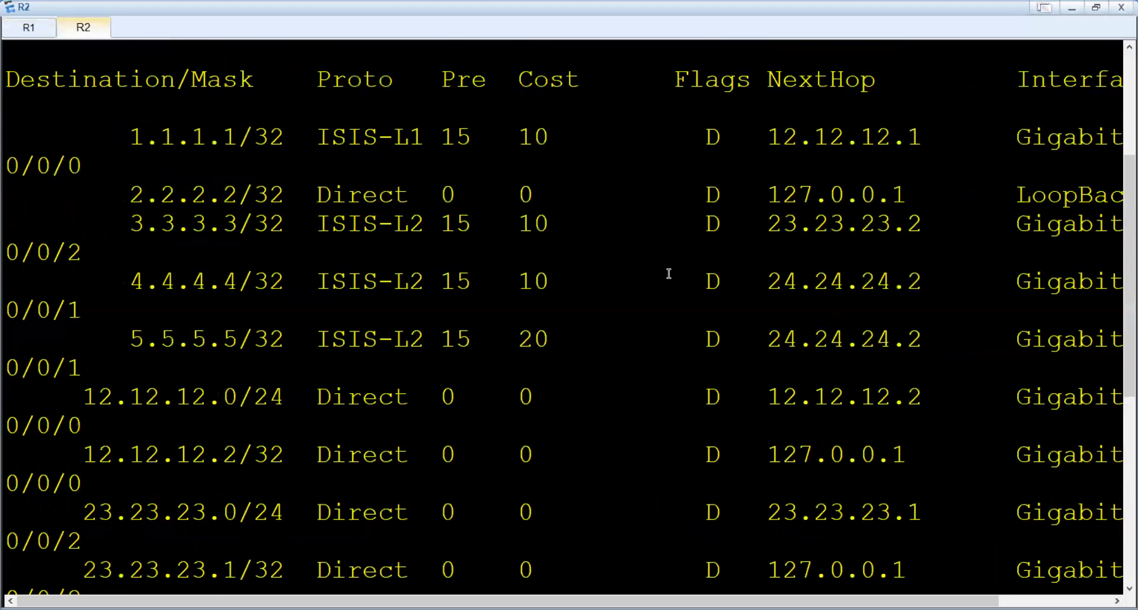
pyautogui.scroll(-3, 669, 272)
pyautogui.scroll(-4, 670, 273)
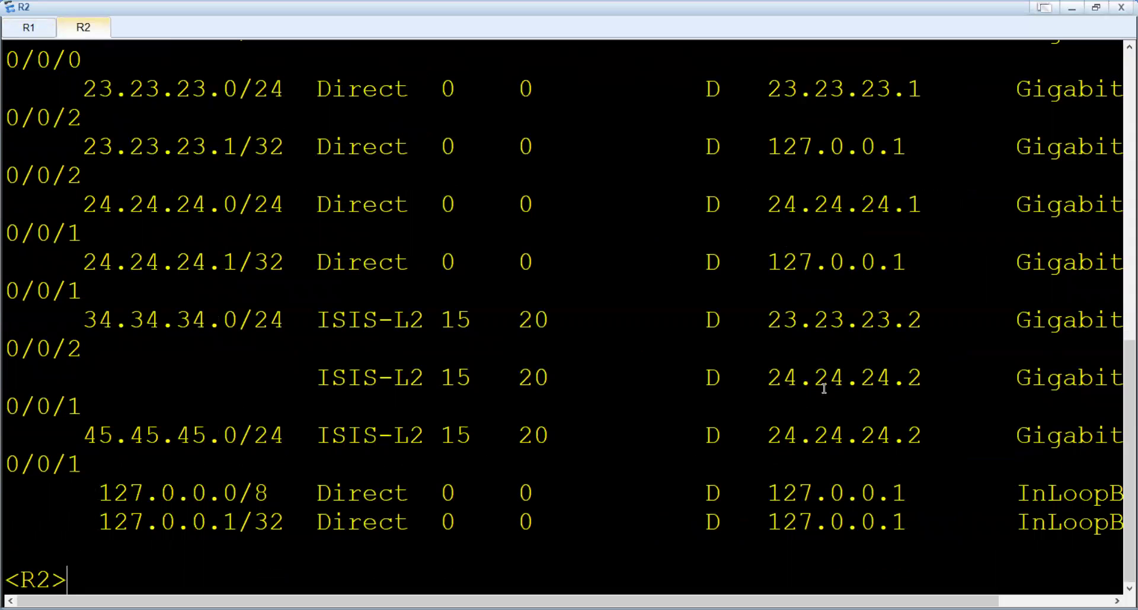
pyautogui.scroll(6, 821, 384)
pyautogui.scroll(2, 822, 368)
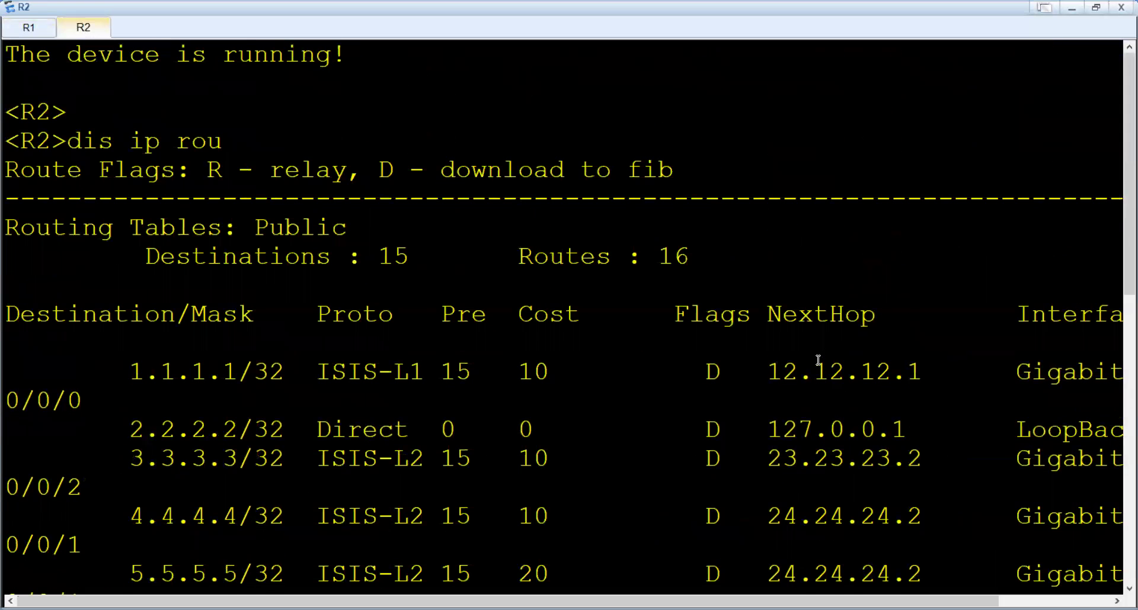
pyautogui.scroll(-8, 817, 358)
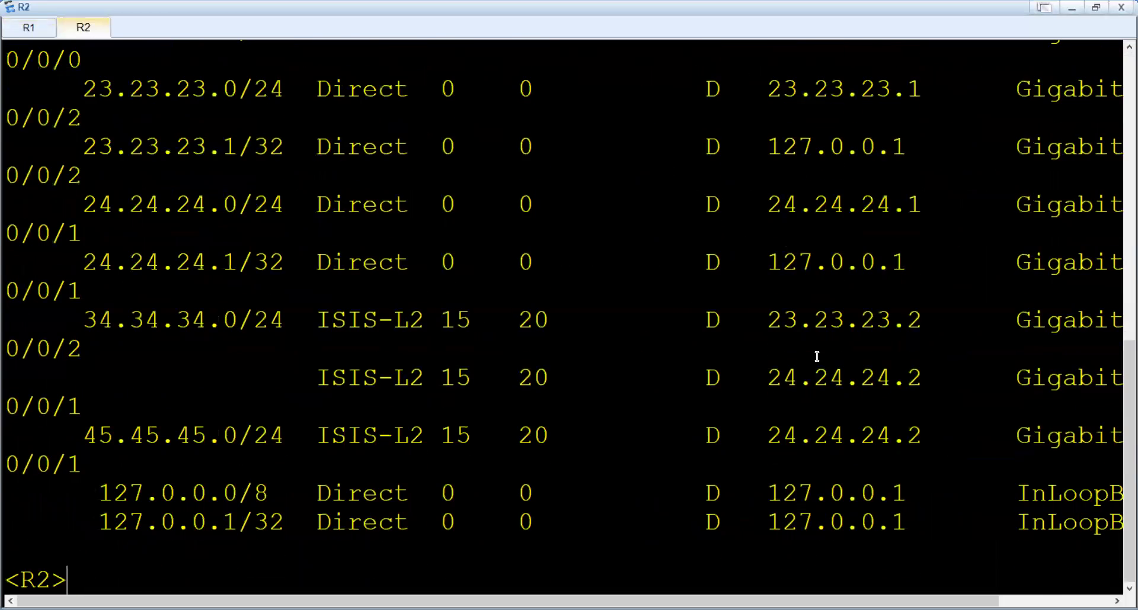
# Display only the IS-IS routes of R2 with dis ip rou pro isis
pyautogui.write('dis ip')
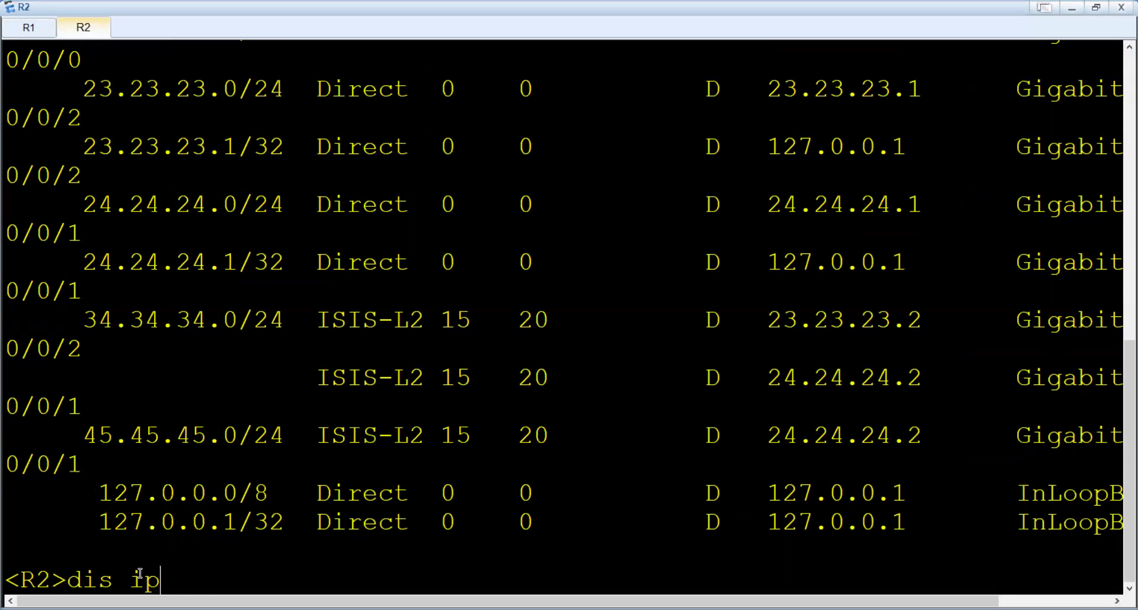
pyautogui.write(' rou pto')
pyautogui.press('BackSpace')
pyautogui.press('BackSpace')
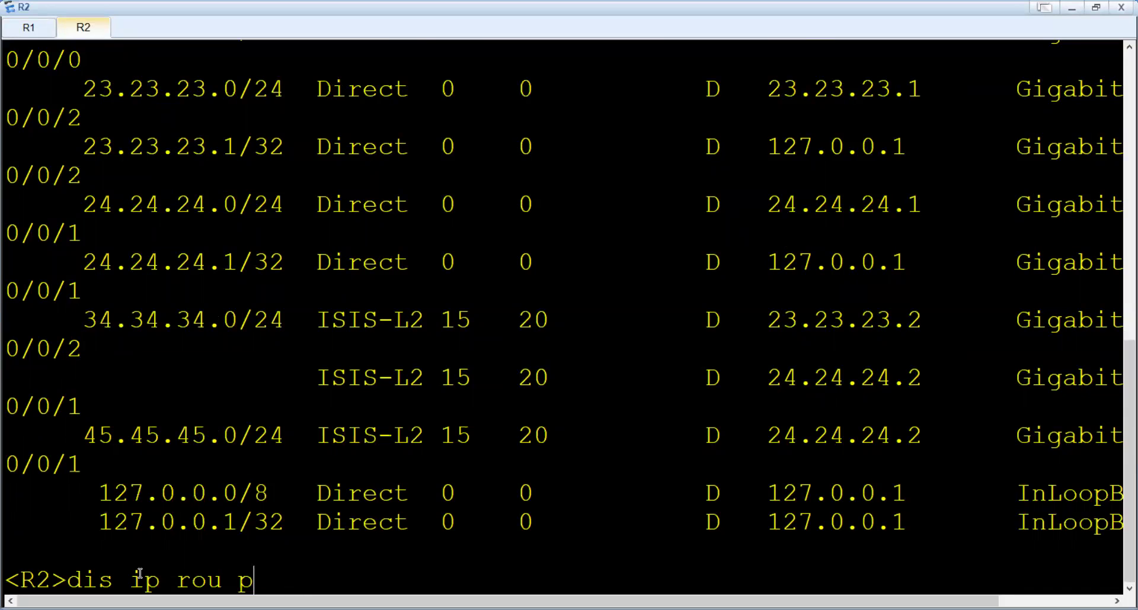
pyautogui.write('ro isis')
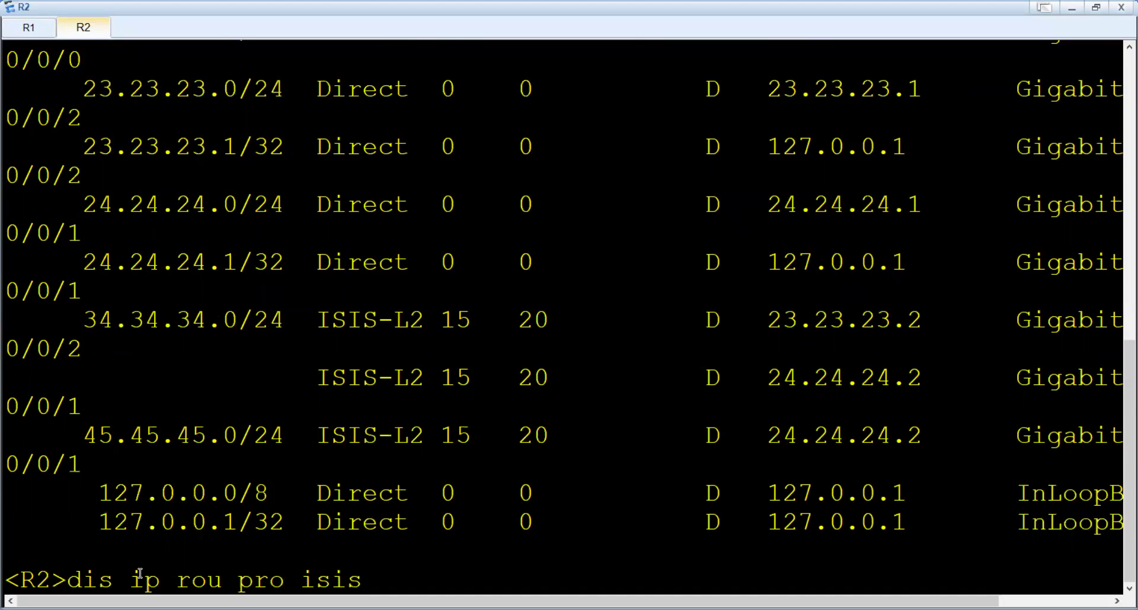
pyautogui.press('Return')
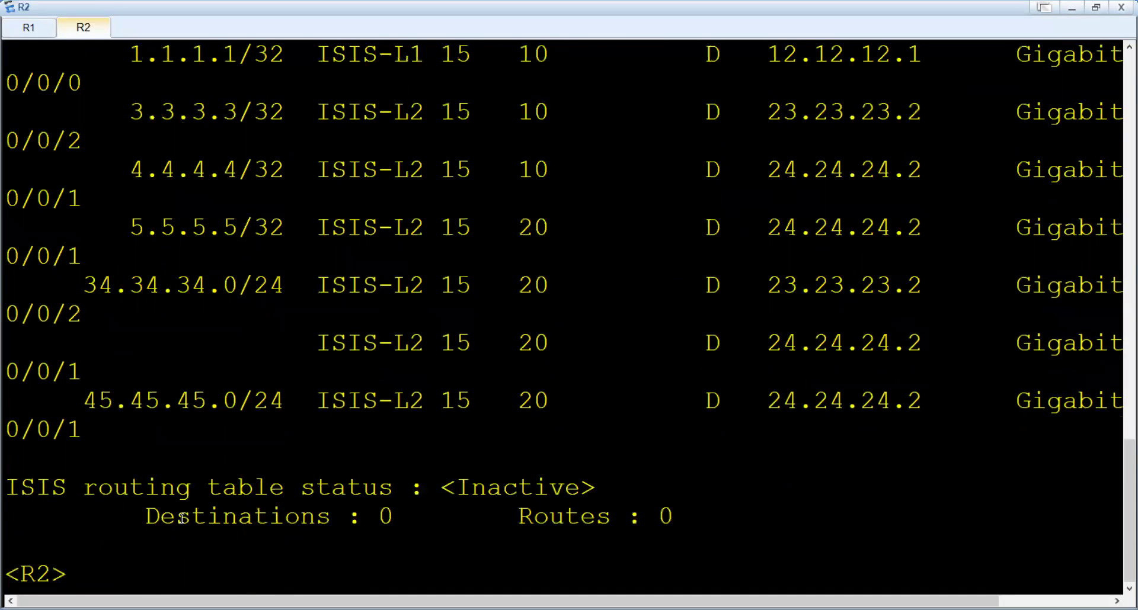
# Examine R2's active IS-IS routes, highlighting the entries from 1.1.1.1/32 to 45.45.45.0/24
pyautogui.scroll(3, 219, 382)
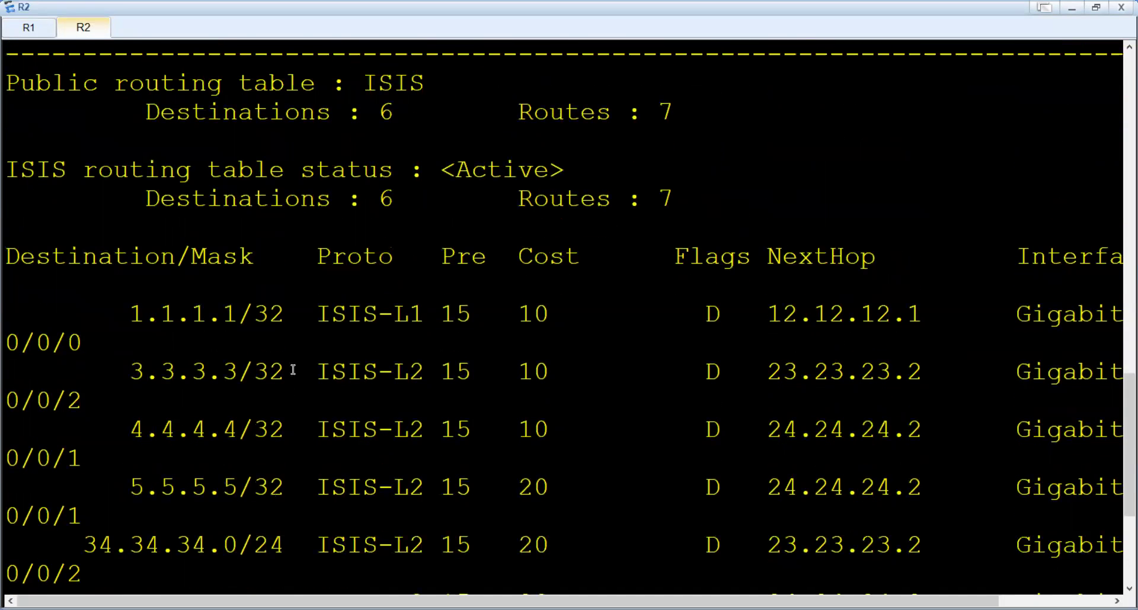
pyautogui.scroll(-2, 293, 368)
pyautogui.scroll(1, 252, 293)
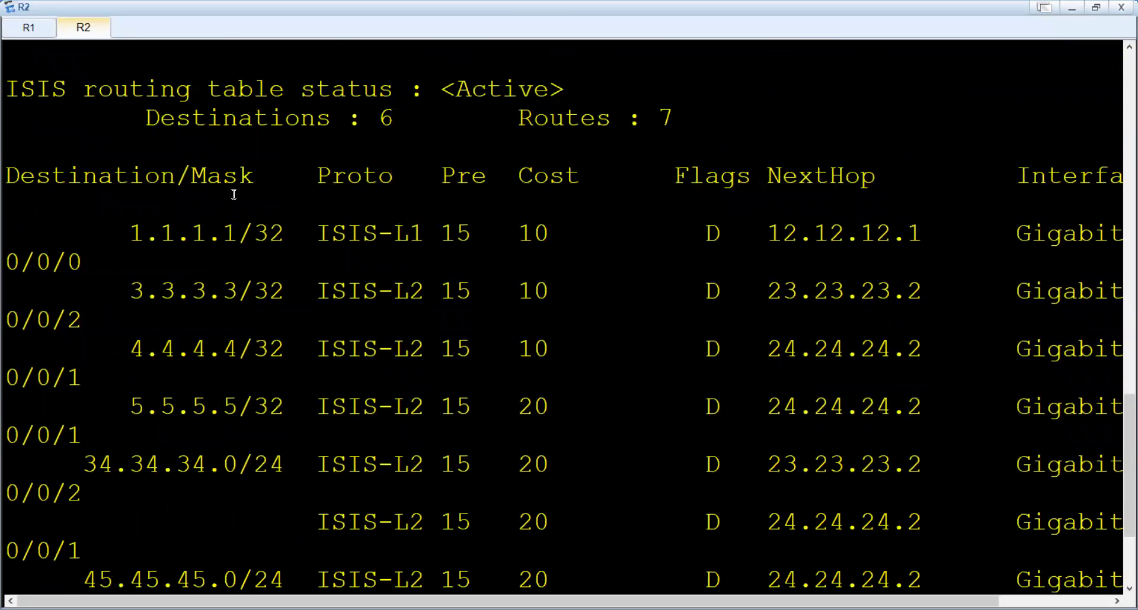
pyautogui.moveTo(140, 244); pyautogui.dragTo(591, 448)
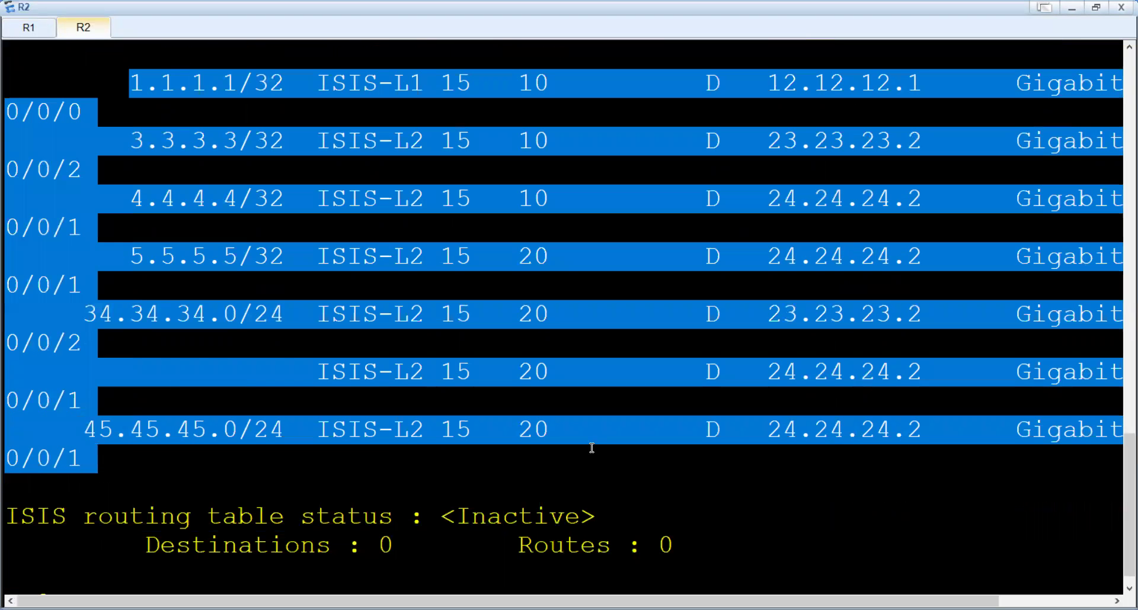
pyautogui.scroll(5, 590, 445)
pyautogui.click(735, 385)
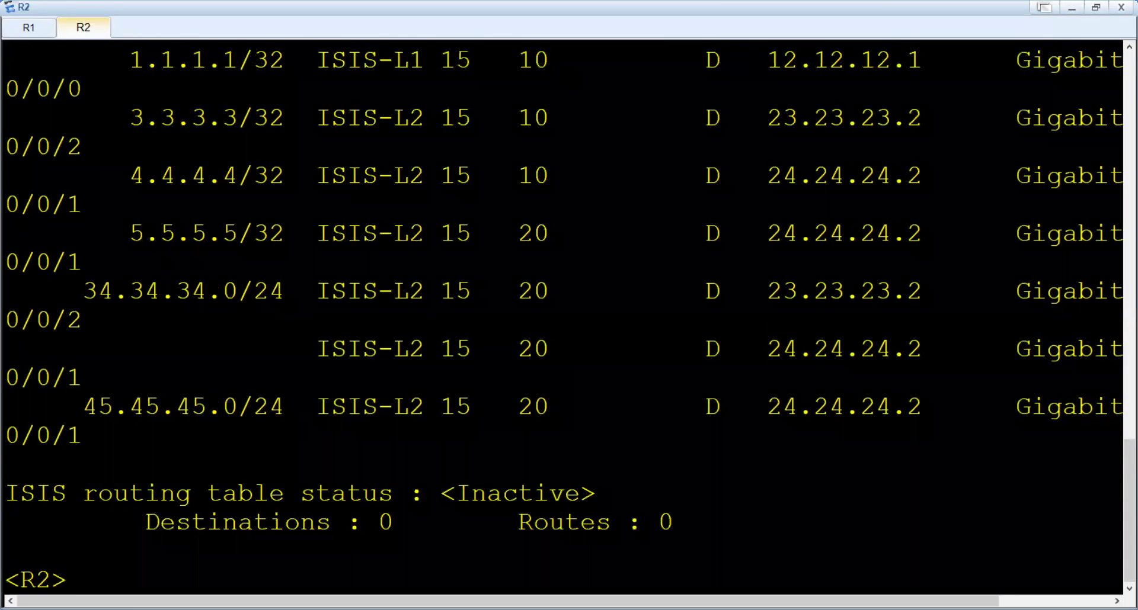
# Display R2's IS-IS peers with dis isis peer and highlight the peer rows and the system ID 0000.0000.0001
pyautogui.write('dis isis pee')
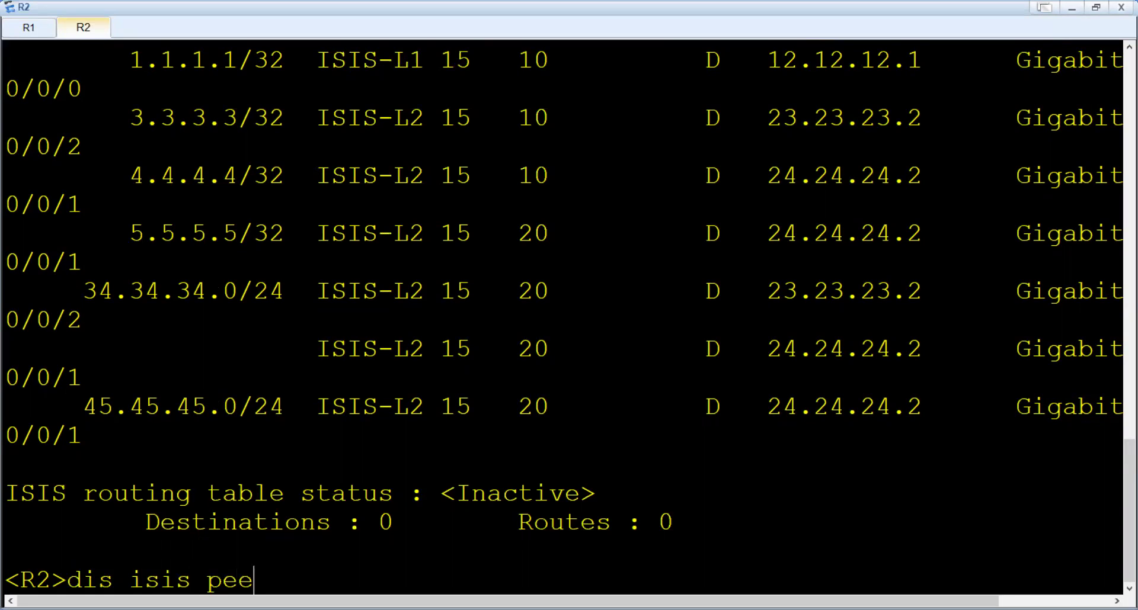
pyautogui.write('r')
pyautogui.press('Return')
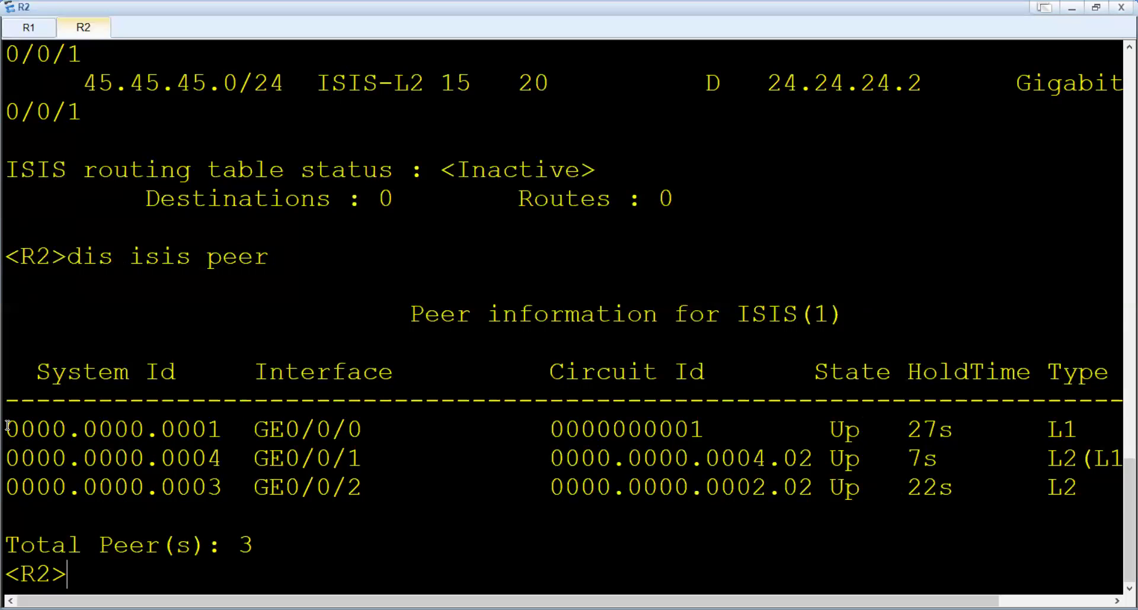
pyautogui.moveTo(7, 425); pyautogui.dragTo(1016, 483)
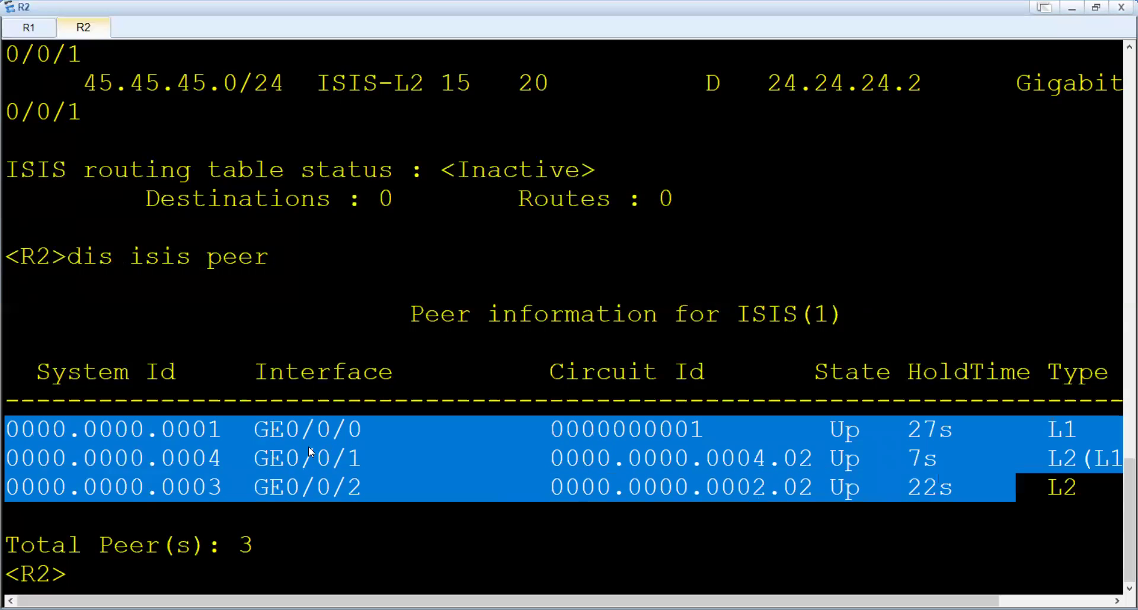
pyautogui.click(405, 518)
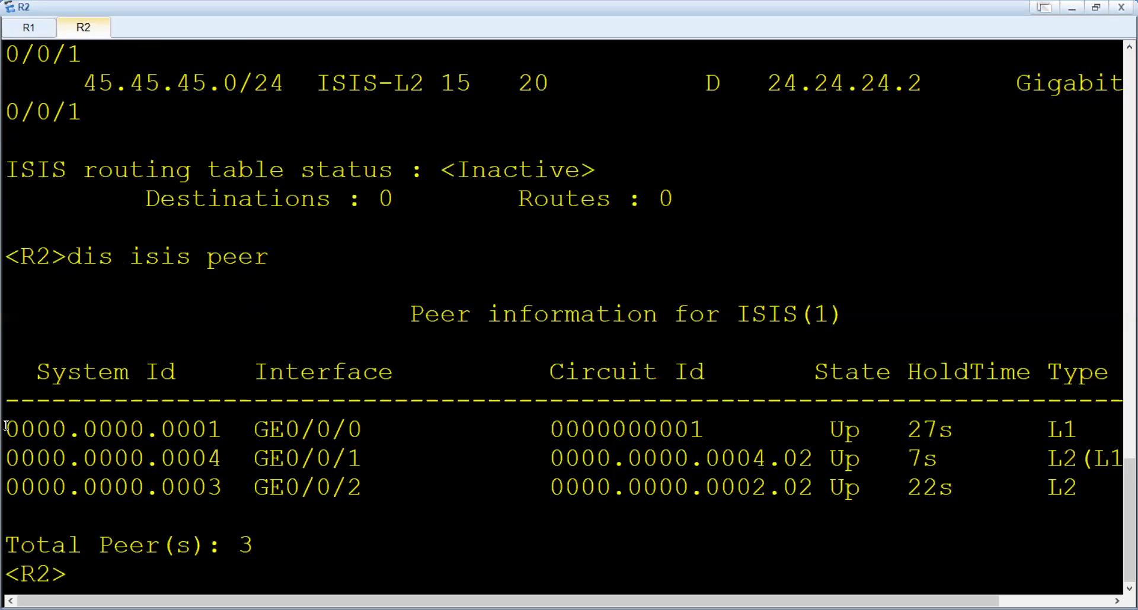
pyautogui.moveTo(5, 429); pyautogui.dragTo(220, 429)
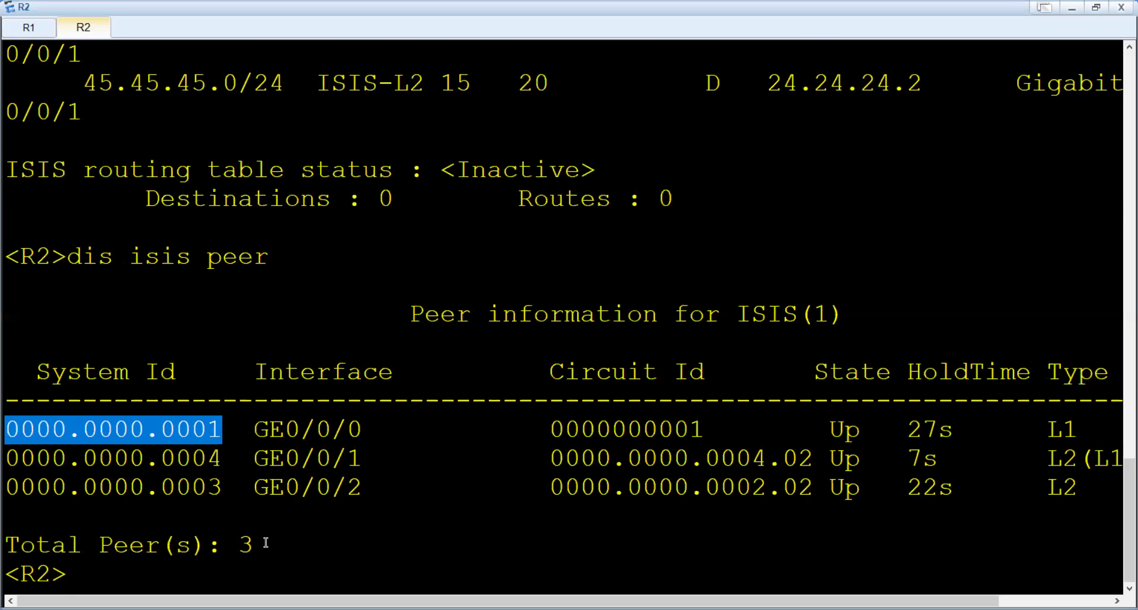
# Review the beginning of R2's routing table output and return to the topology diagram showing all five routers
pyautogui.scroll(5, 309, 526)
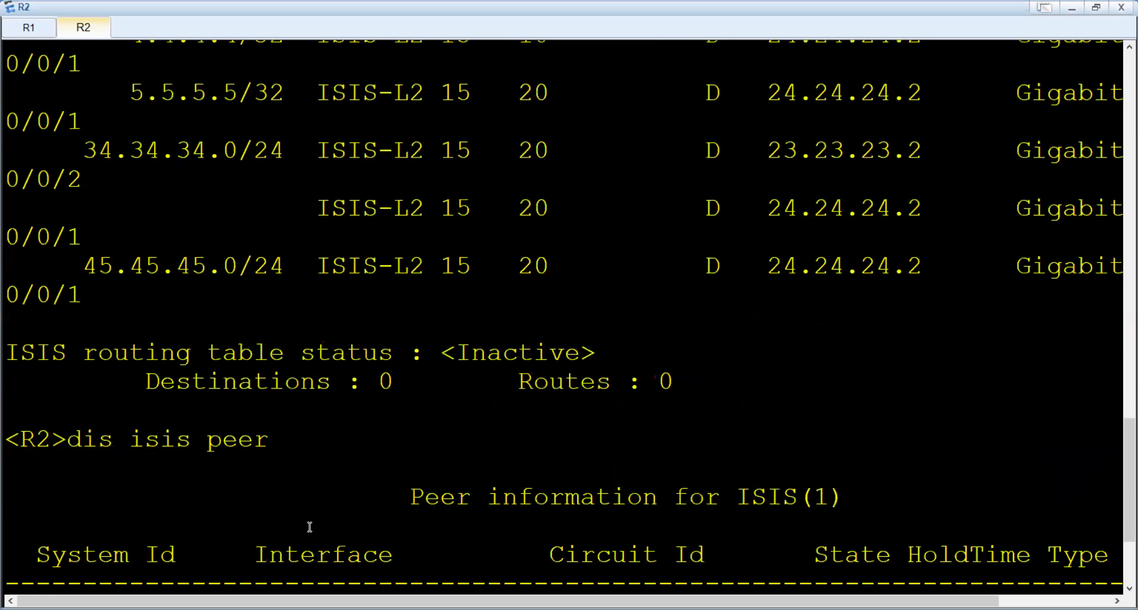
pyautogui.scroll(15, 310, 526)
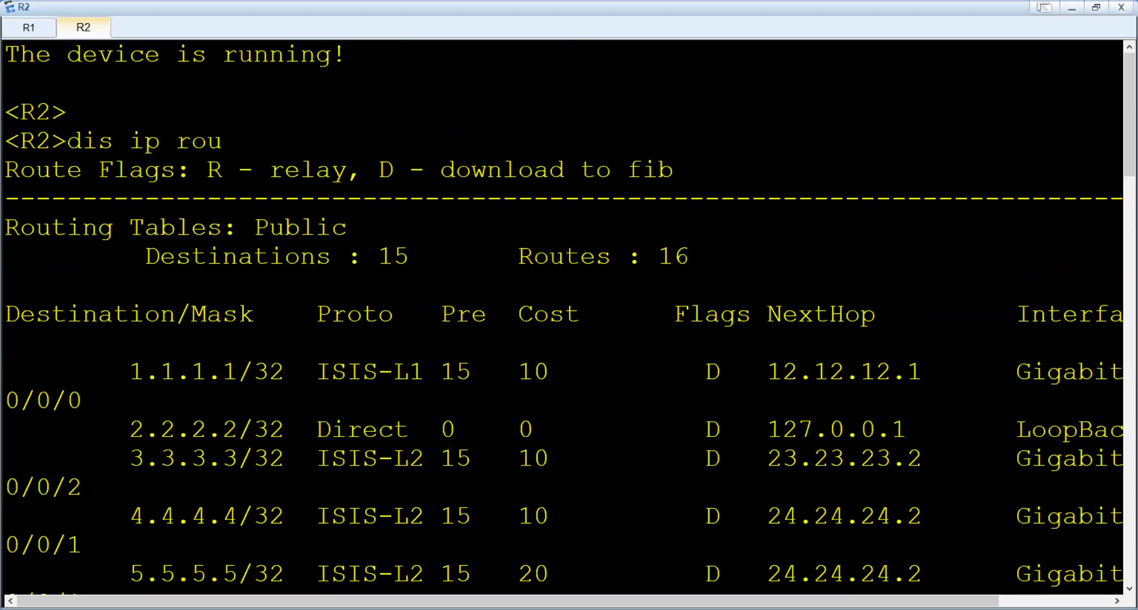
pyautogui.hotkey('alt', 'Tab')
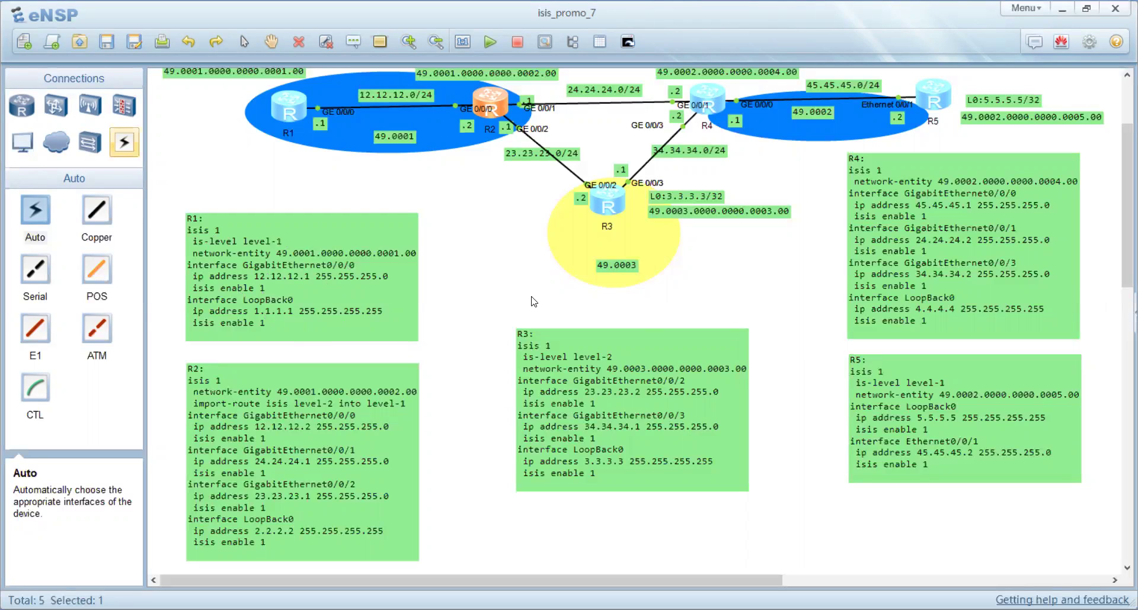
pyautogui.scroll(1, 580, 305)
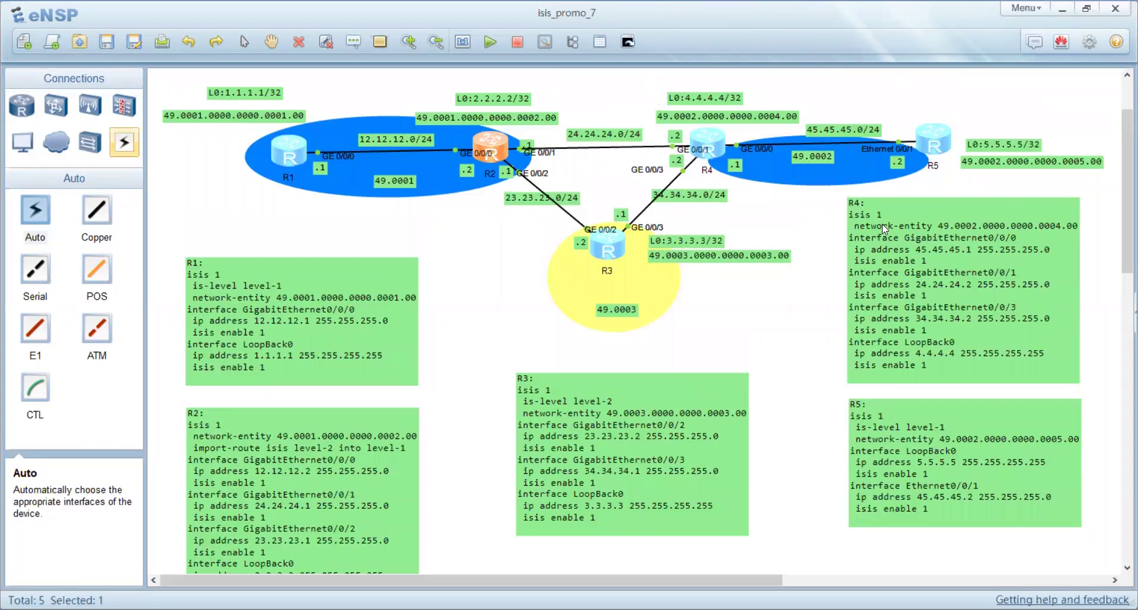